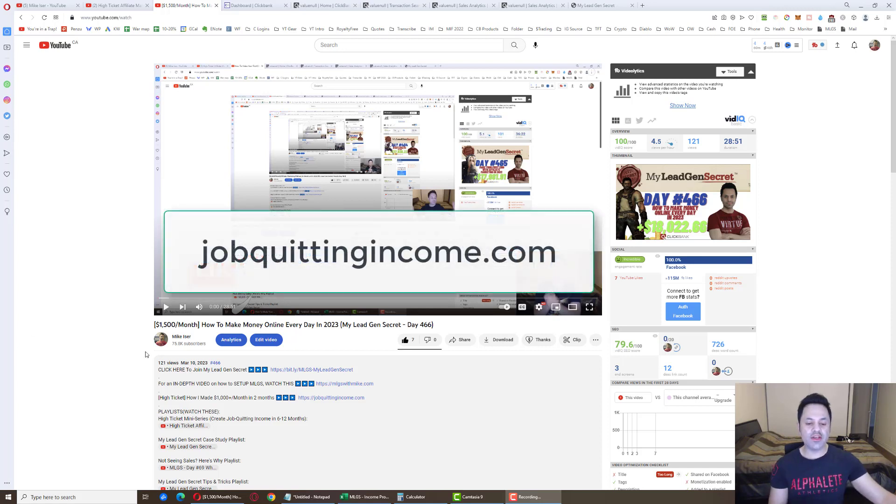
# Highlight the jobquittingincome.com link, then show the High Ticket Affiliate Marketing Guide 2023 playlist
pyautogui.moveTo(365, 398); pyautogui.dragTo(274, 400)
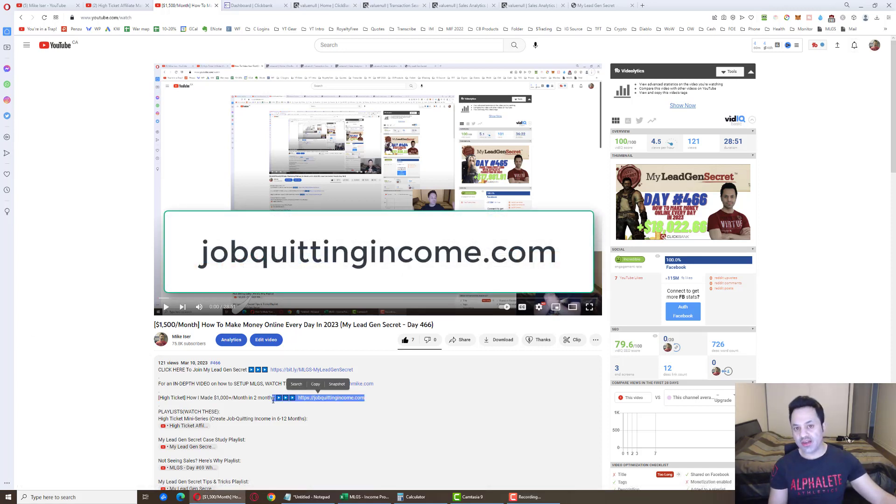
pyautogui.click(378, 391)
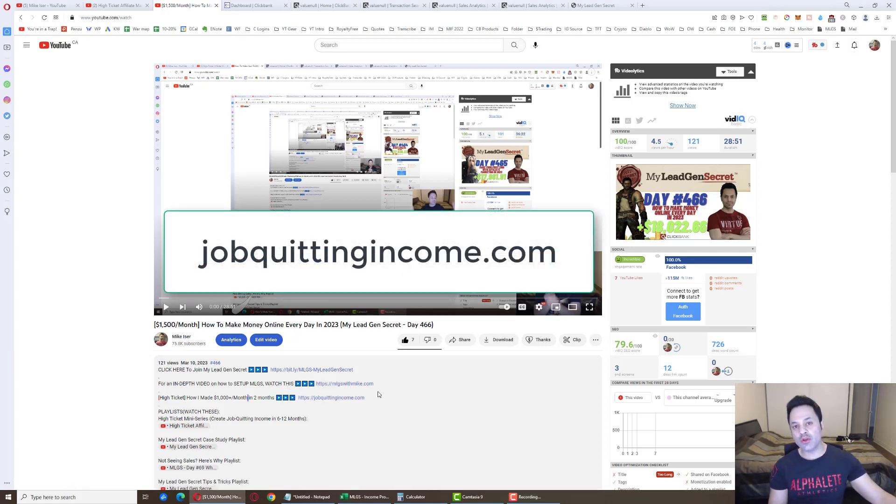
pyautogui.click(118, 6)
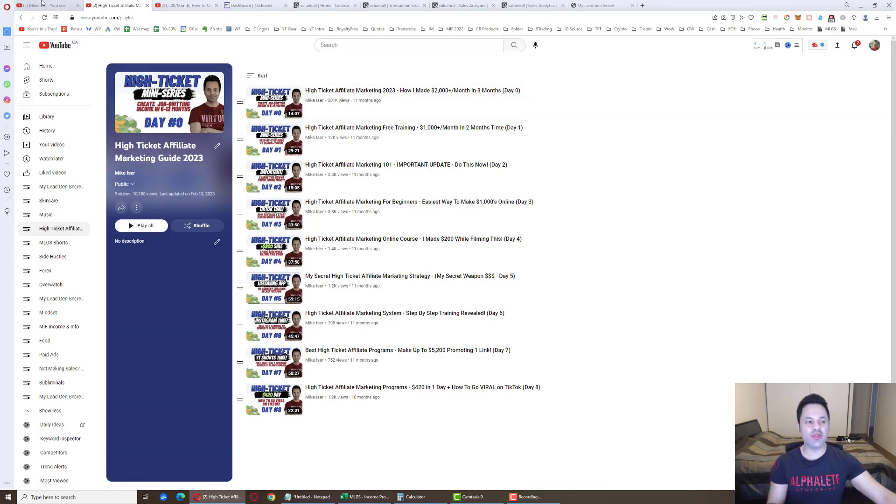
# Show the Mike Iser channel's grid of My Lead Gen Secret daily uploads
pyautogui.click(46, 5)
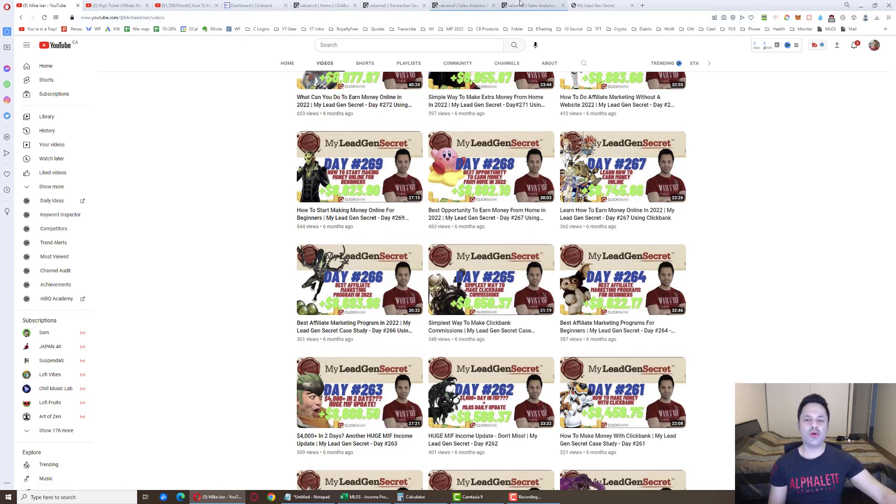
# Switch to the Day 466 My Lead Gen Secret video page
pyautogui.click(186, 5)
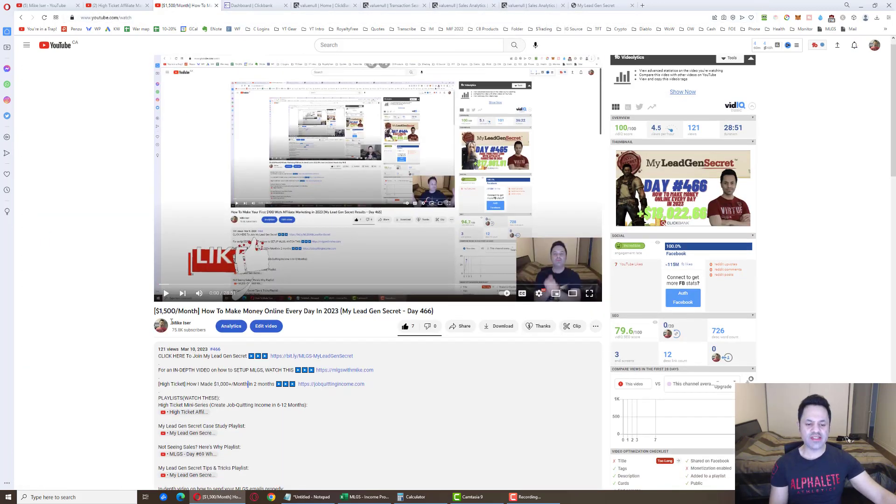
pyautogui.scroll(-2, 247, 384)
pyautogui.moveTo(365, 292); pyautogui.dragTo(294, 296)
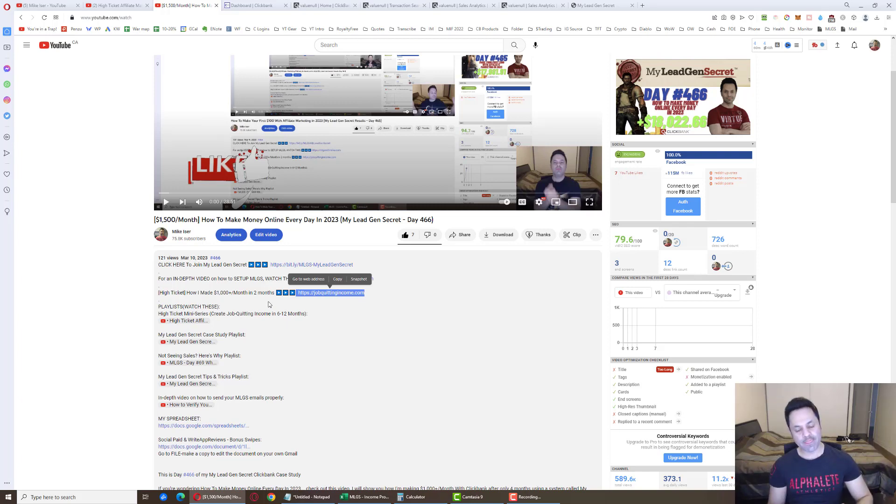
# Return to the High Ticket playlist and highlight its nine Day 0–Day 8 video titles
pyautogui.click(116, 6)
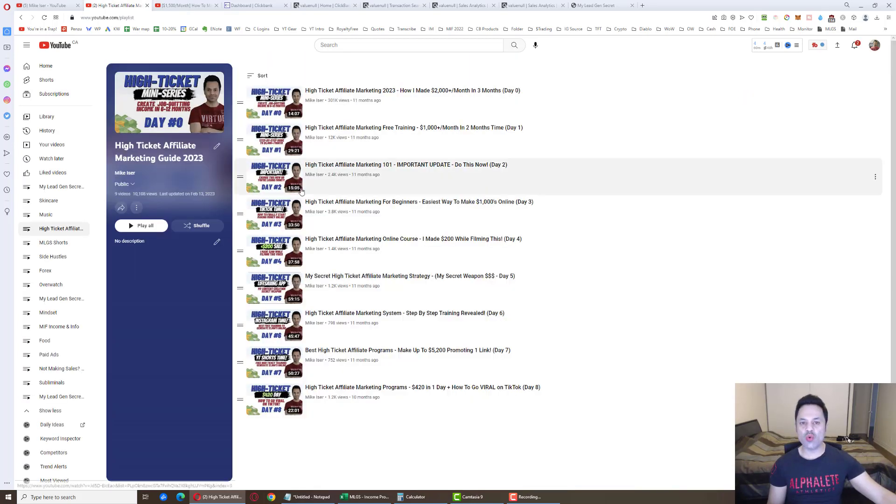
pyautogui.moveTo(316, 68); pyautogui.dragTo(444, 426)
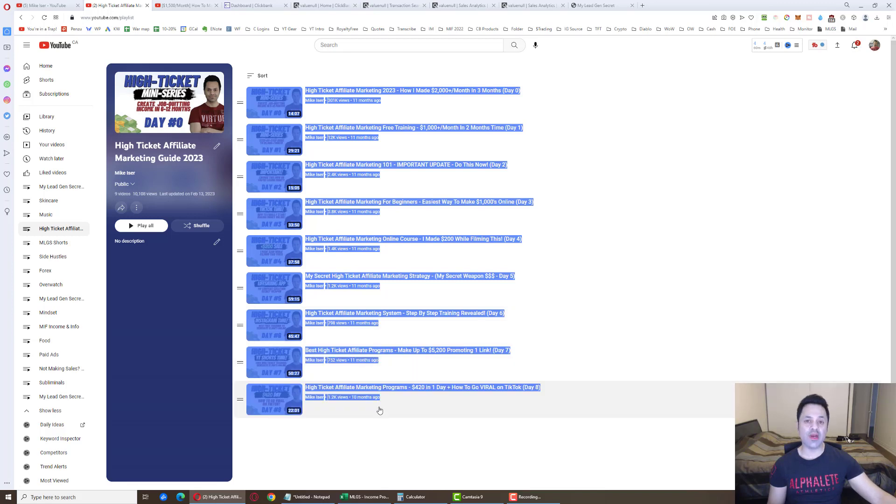
pyautogui.click(489, 443)
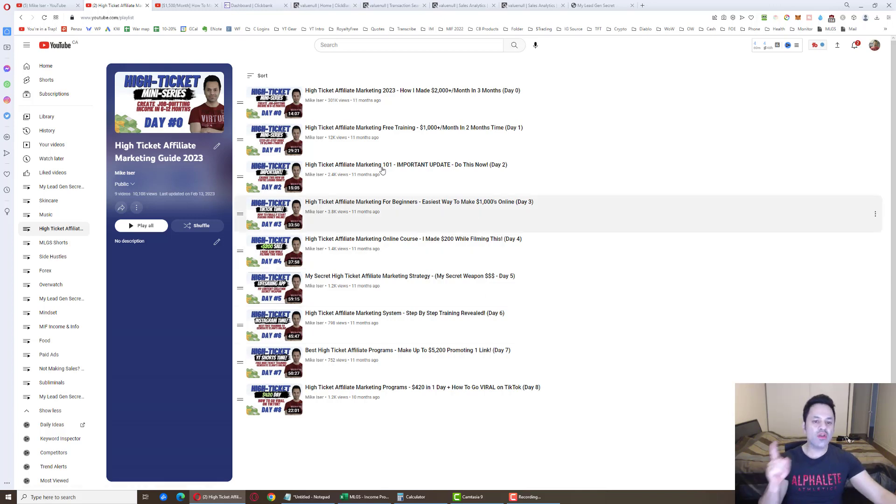
pyautogui.moveTo(533, 103)
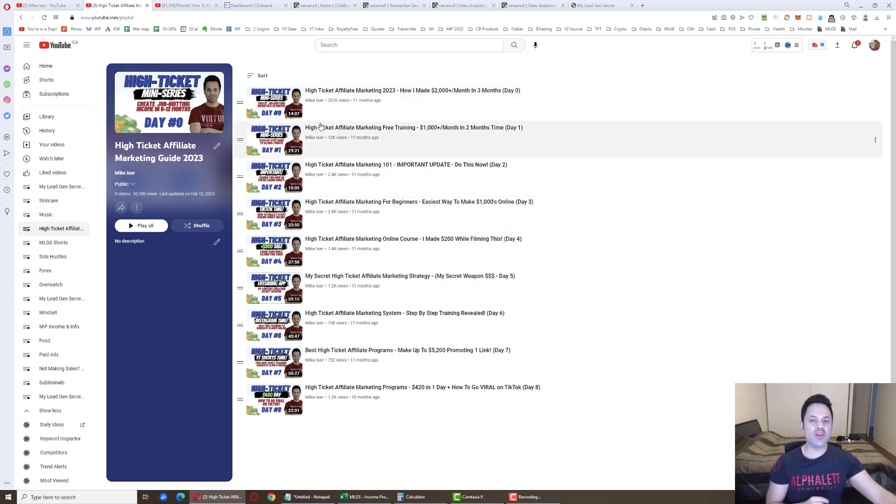
# Highlight the Day 466 jobquittingincome.com link, then show the My Lead Gen Secret overview
pyautogui.click(172, 5)
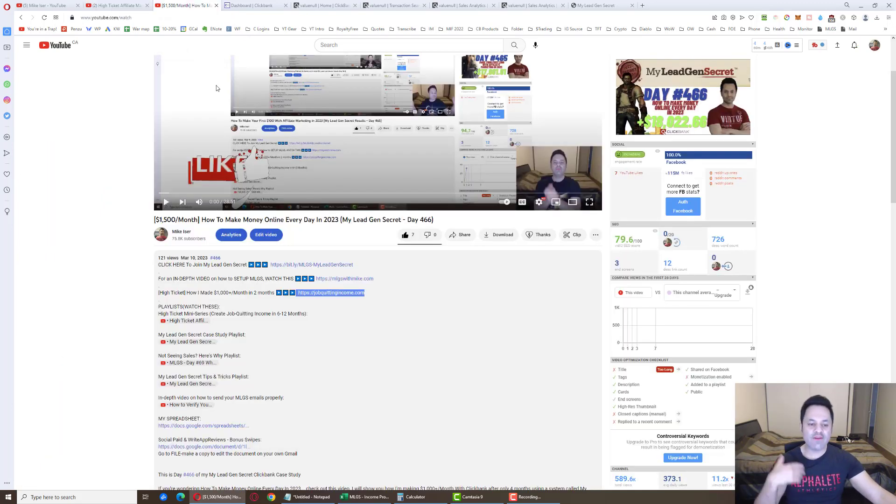
pyautogui.moveTo(378, 290); pyautogui.dragTo(261, 293)
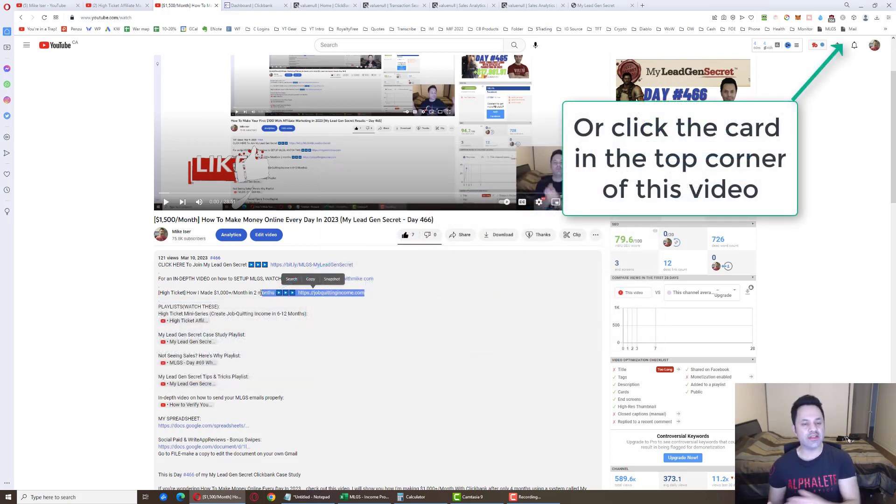
pyautogui.click(599, 5)
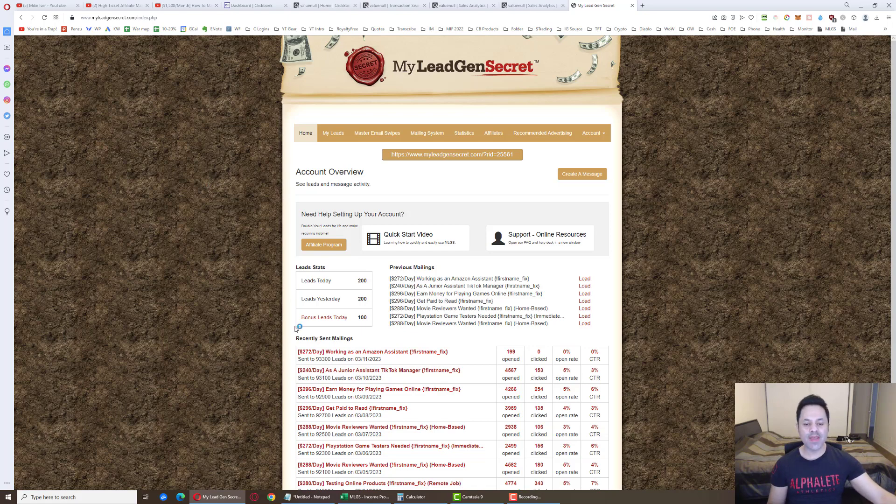
pyautogui.scroll(-3, 335, 357)
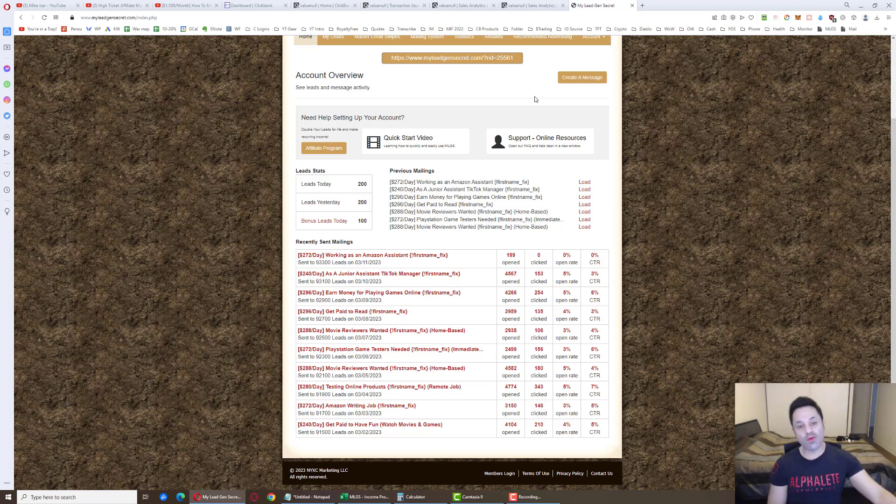
pyautogui.moveTo(391, 58); pyautogui.dragTo(496, 58)
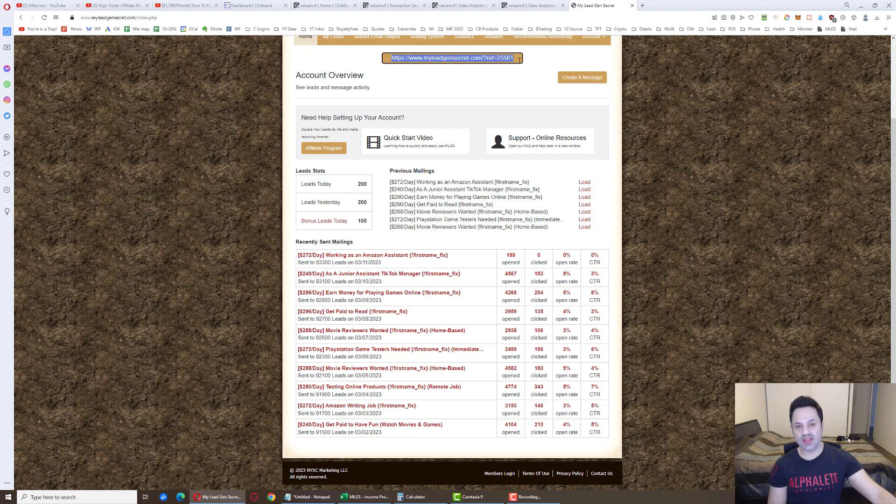
pyautogui.doubleClick(362, 222)
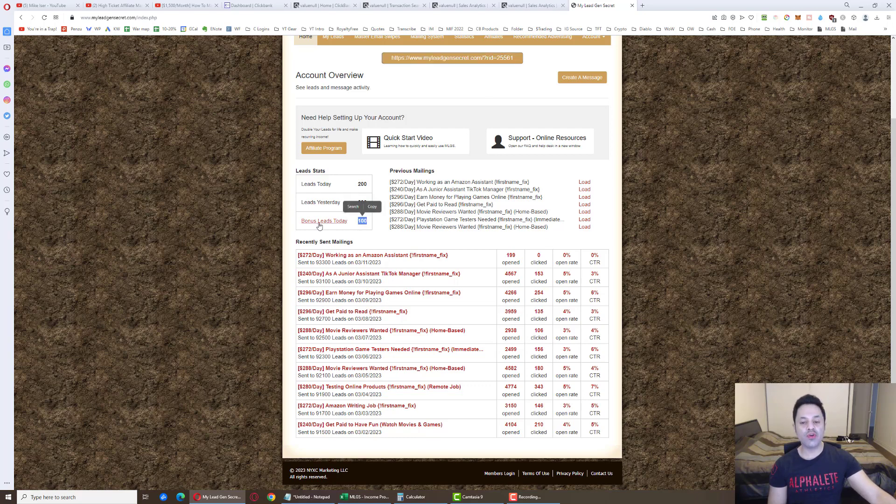
pyautogui.scroll(2, 316, 225)
pyautogui.doubleClick(362, 281)
pyautogui.click(233, 299)
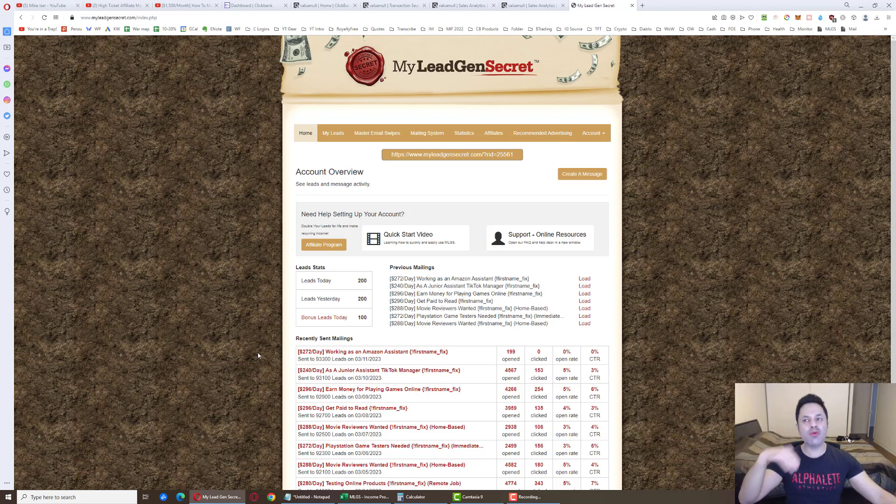
pyautogui.click(168, 7)
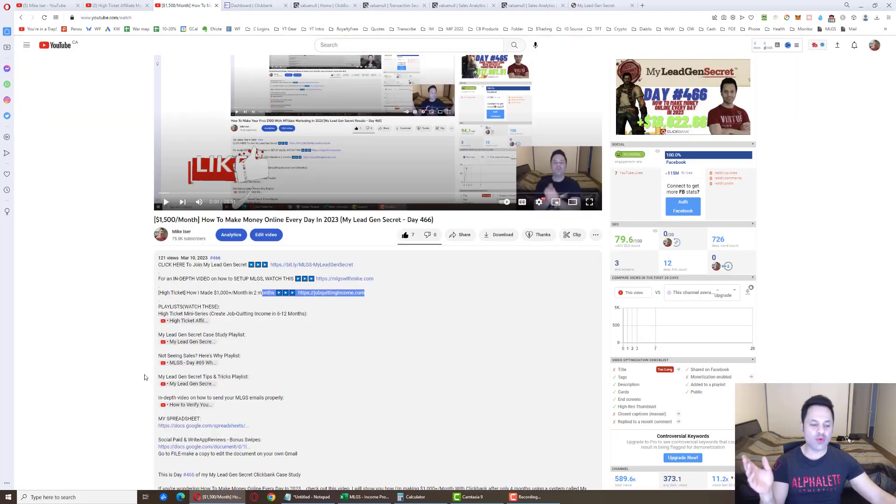
pyautogui.click(592, 5)
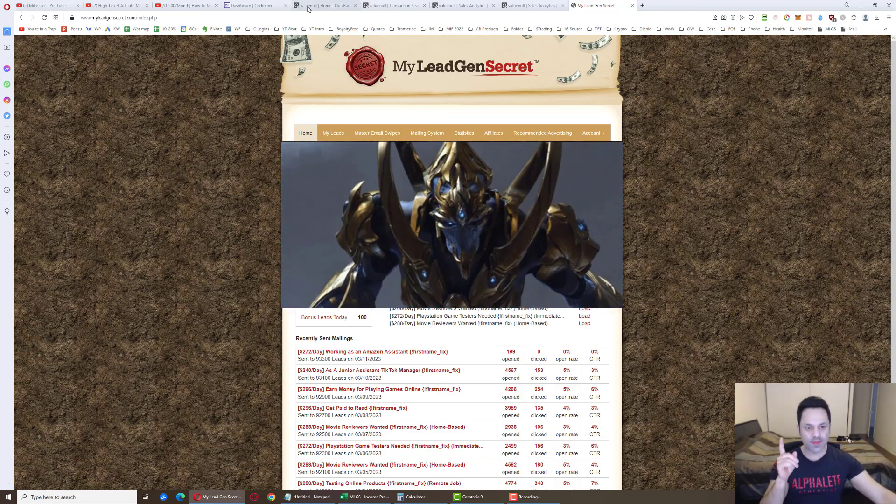
# Go from ClickBank home to Transaction Search and highlight the $20.38 sale's transaction ID
pyautogui.click(322, 6)
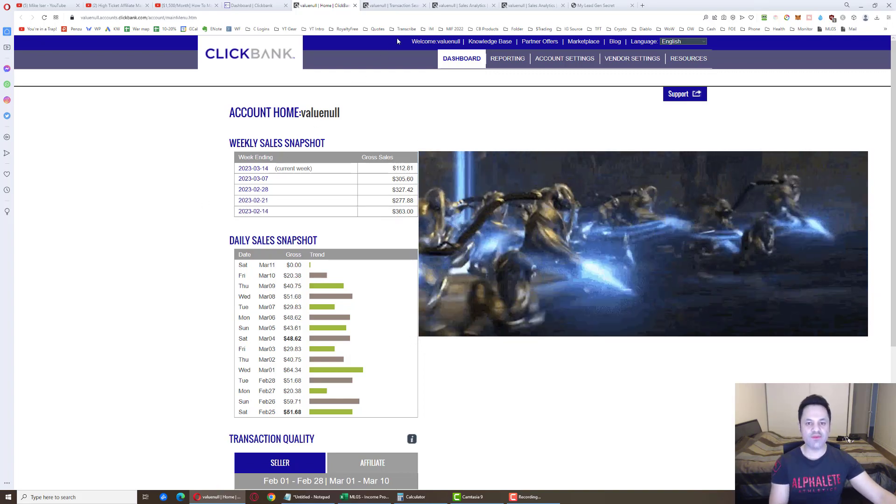
pyautogui.click(391, 8)
pyautogui.scroll(-1, 341, 376)
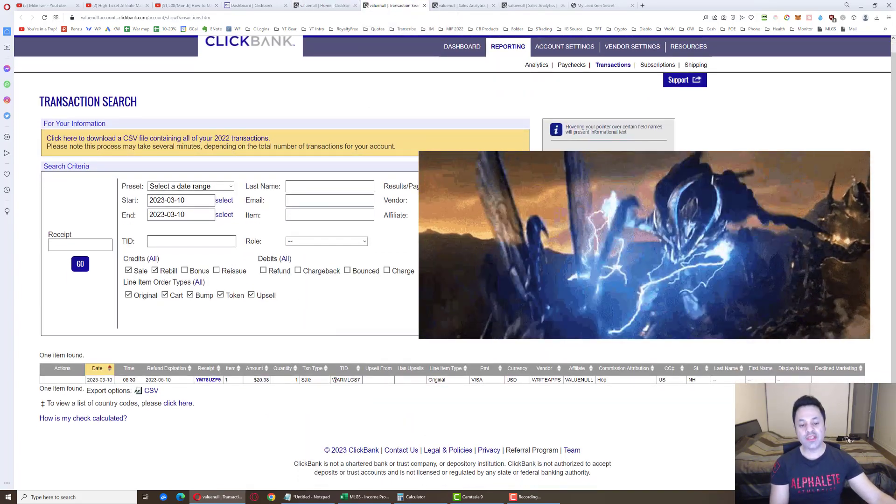
pyautogui.moveTo(334, 380); pyautogui.dragTo(362, 382)
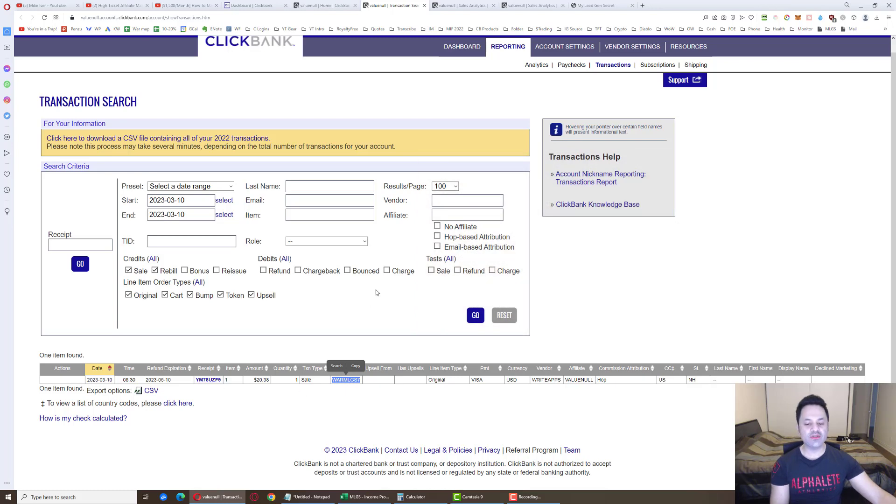
# Select the 2185 total hops in TID analytics, then show seller analytics for 12/01/2021–03/10/2023
pyautogui.click(459, 5)
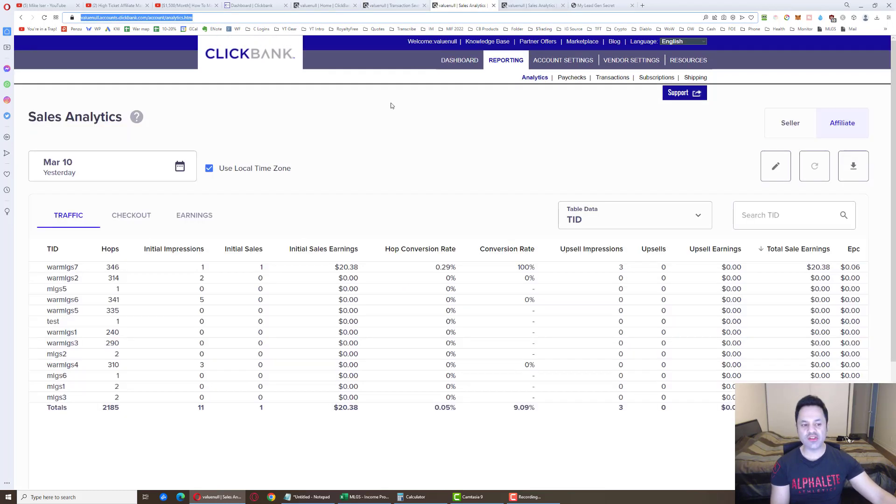
pyautogui.scroll(-2, 162, 284)
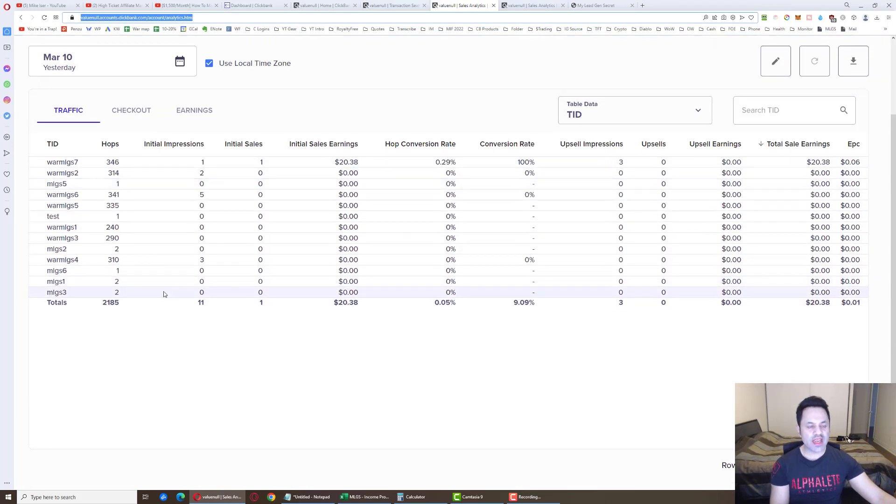
pyautogui.doubleClick(110, 303)
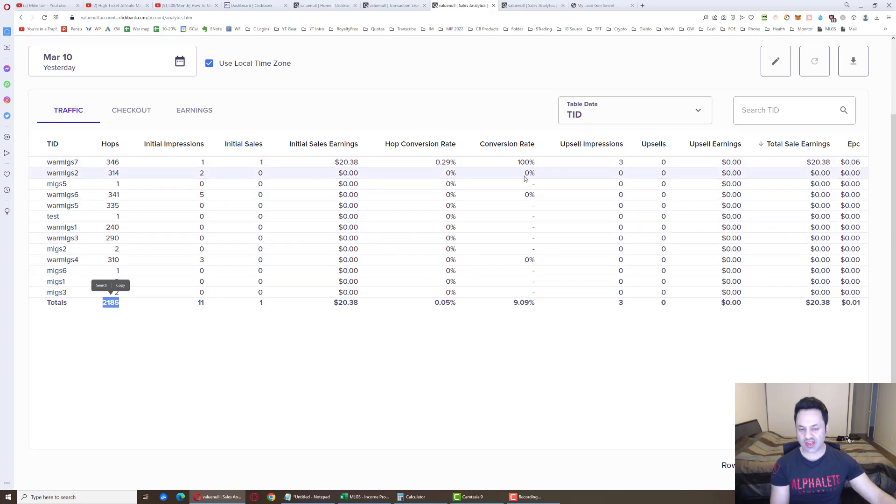
pyautogui.click(532, 5)
pyautogui.scroll(-3, 524, 169)
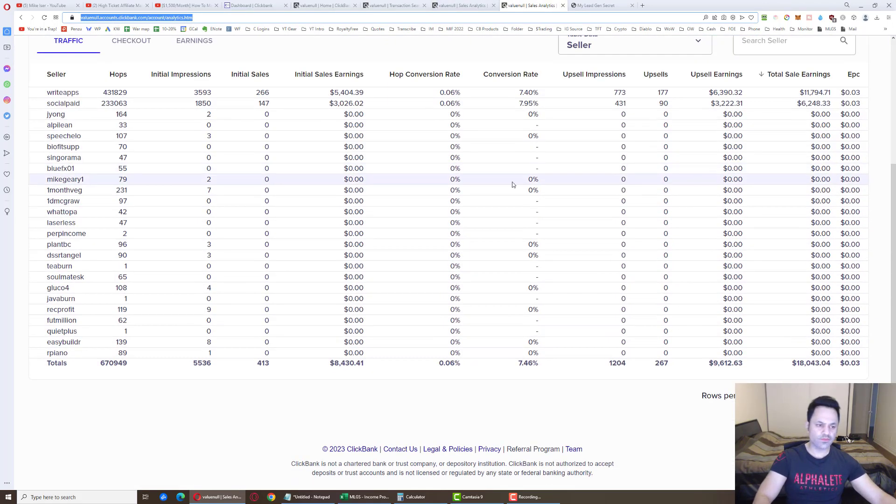
pyautogui.scroll(-3, 433, 218)
pyautogui.scroll(-1, 432, 218)
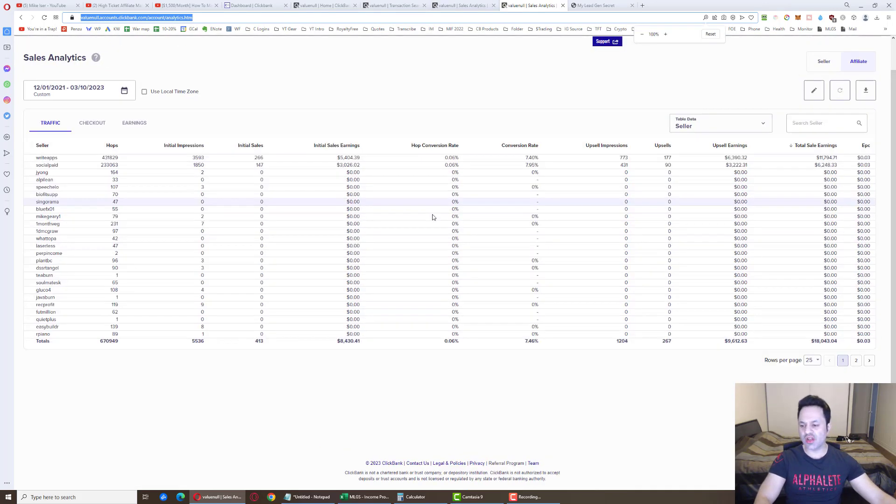
pyautogui.scroll(-1, 433, 217)
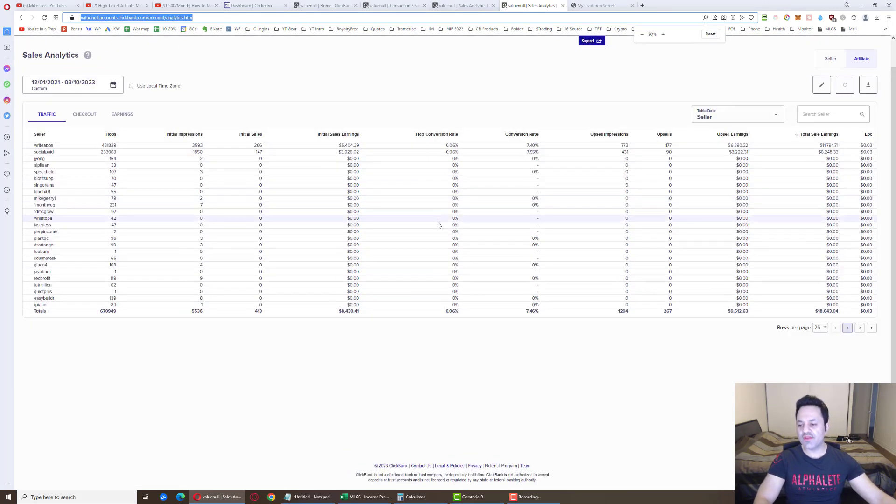
# Maximize the workbook and compare March 2023 income and net income with February's
pyautogui.click(352, 496)
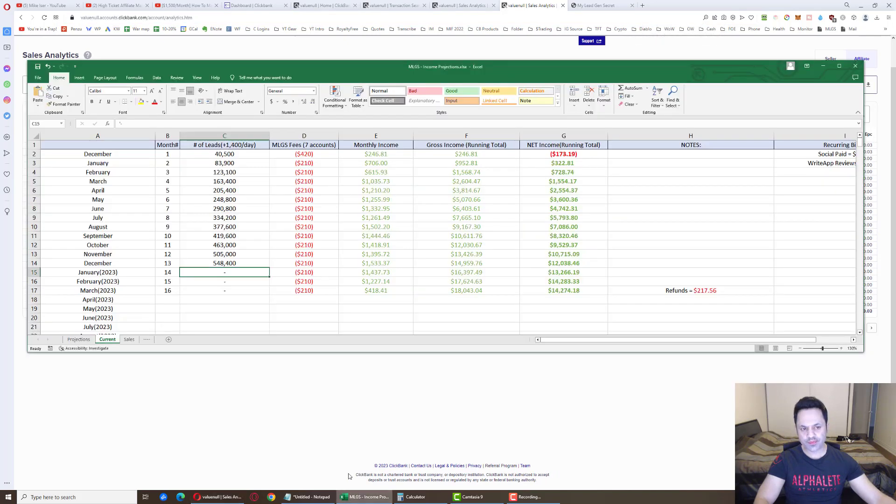
pyautogui.doubleClick(209, 68)
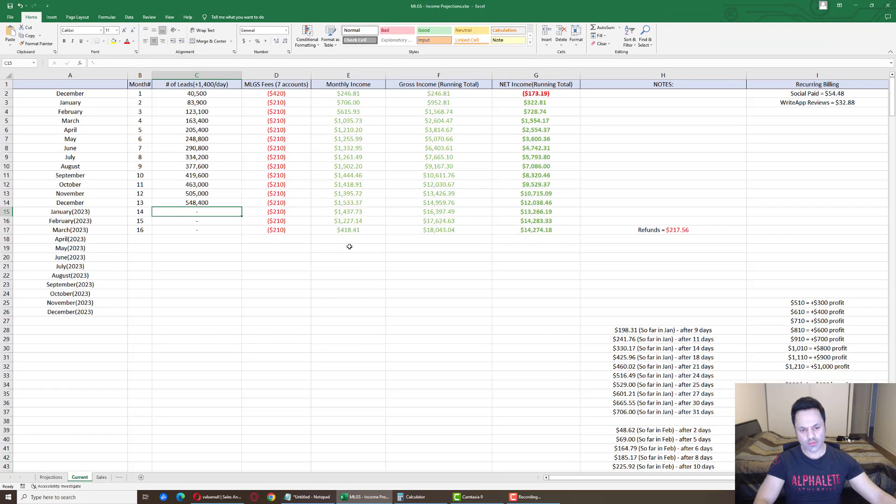
pyautogui.click(334, 231)
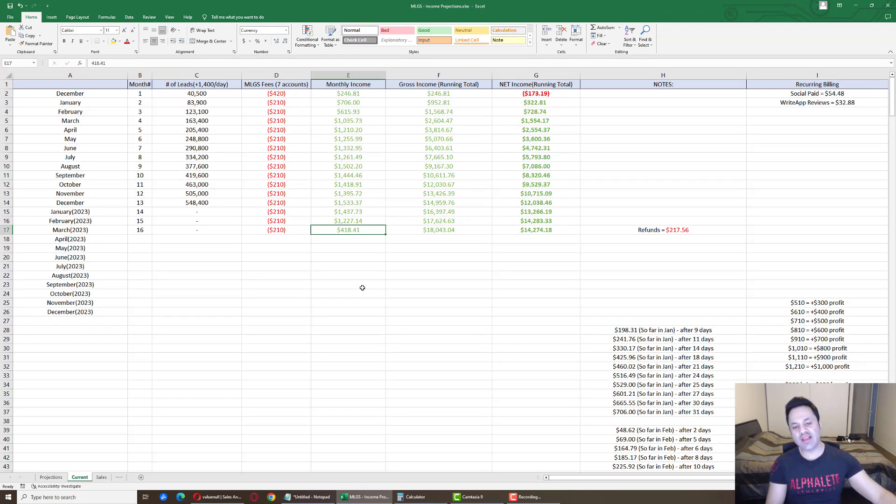
pyautogui.press('Right')
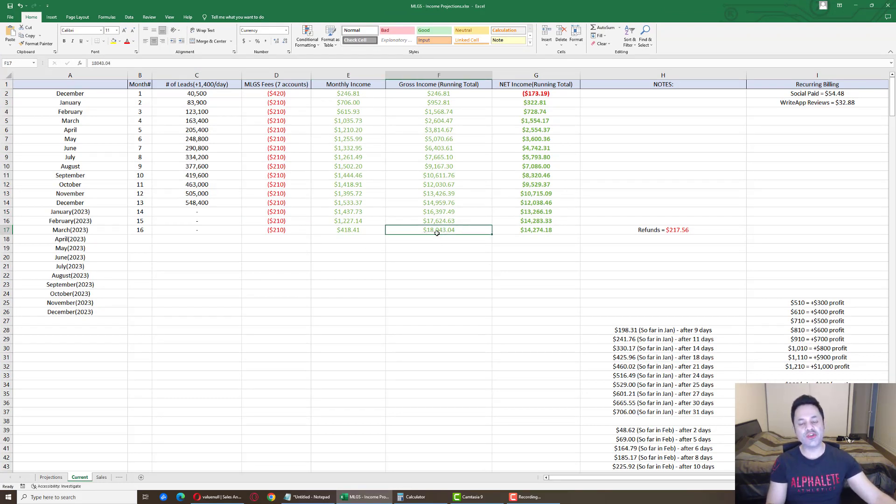
pyautogui.click(517, 232)
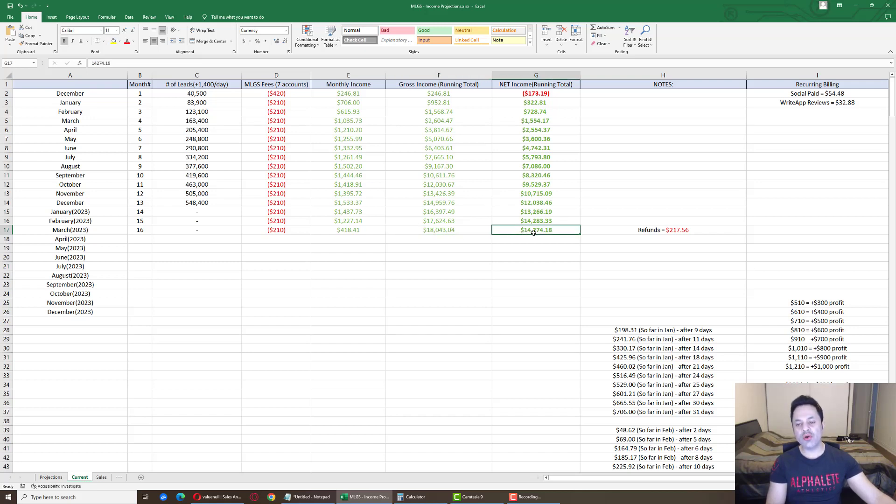
pyautogui.press('Up')
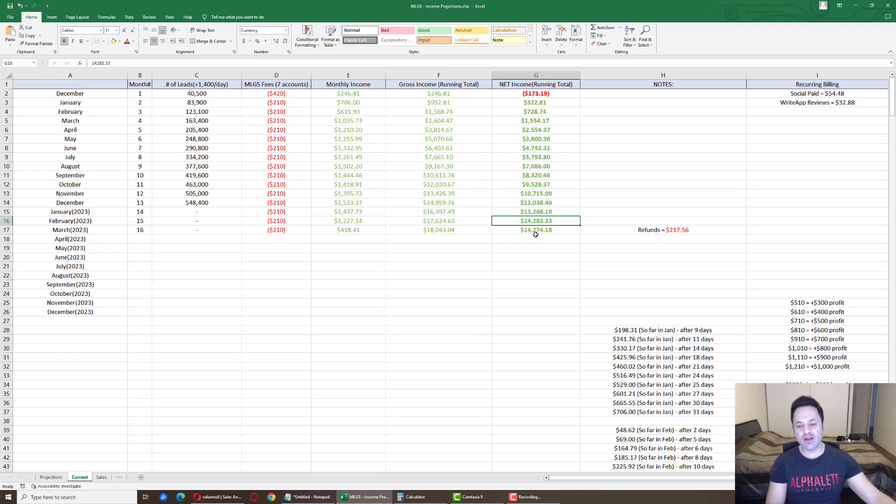
pyautogui.press('Down')
pyautogui.press('Up')
pyautogui.press('Down')
pyautogui.press('Up')
pyautogui.press('Down')
pyautogui.press('Right')
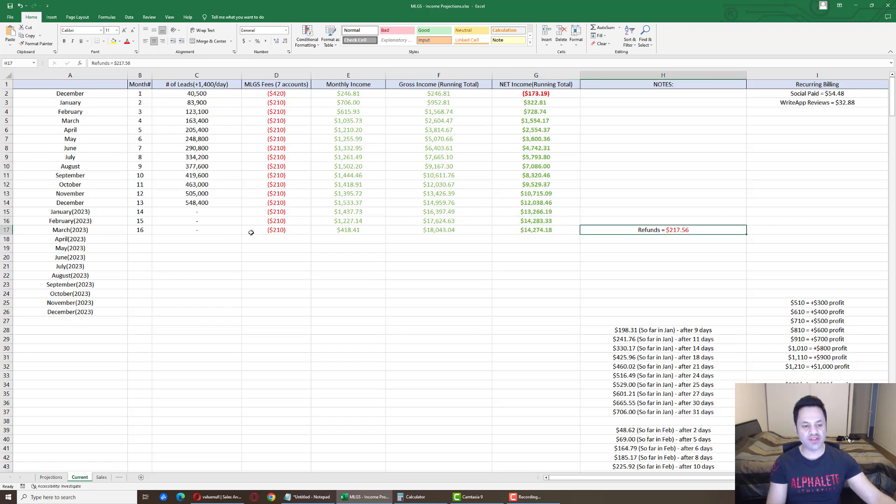
# Review the monthly MLGS fees, checking the March, July, October and January 2023 values
pyautogui.click(256, 232)
pyautogui.press('Up')
pyautogui.press('Up')
pyautogui.press('Up')
pyautogui.press('Up')
pyautogui.press('Up')
pyautogui.press('Up')
pyautogui.press('Up')
pyautogui.press('Up')
pyautogui.click(273, 124)
pyautogui.click(278, 159)
pyautogui.click(280, 190)
pyautogui.click(281, 210)
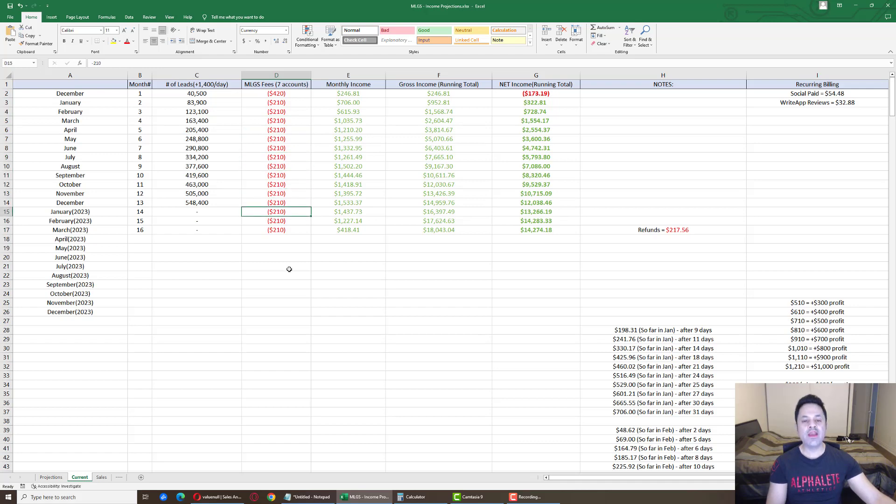
pyautogui.click(102, 477)
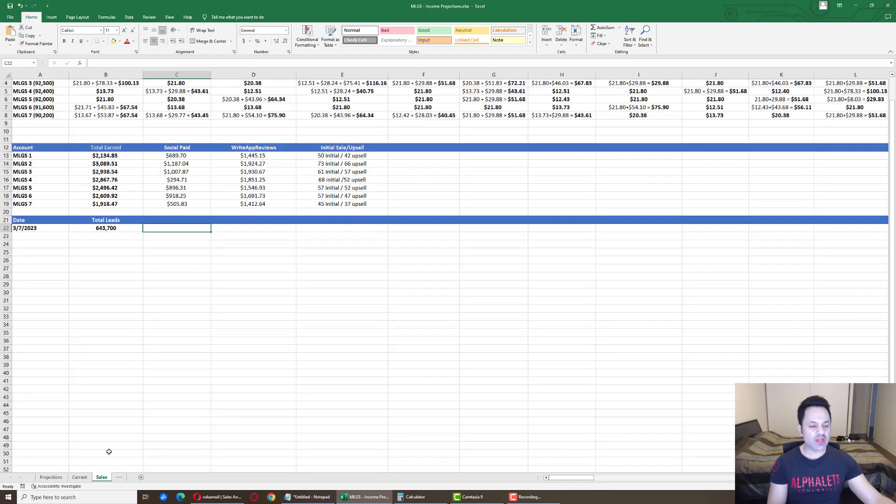
pyautogui.click(175, 115)
pyautogui.press('Right')
pyautogui.press('Right')
pyautogui.press('Right')
pyautogui.press('Right')
pyautogui.press('Right')
pyautogui.press('Right')
pyautogui.press('Right')
pyautogui.press('Right')
pyautogui.press('Right')
pyautogui.press('Right')
pyautogui.press('Right')
pyautogui.press('Right')
pyautogui.press('Right')
pyautogui.press('Right')
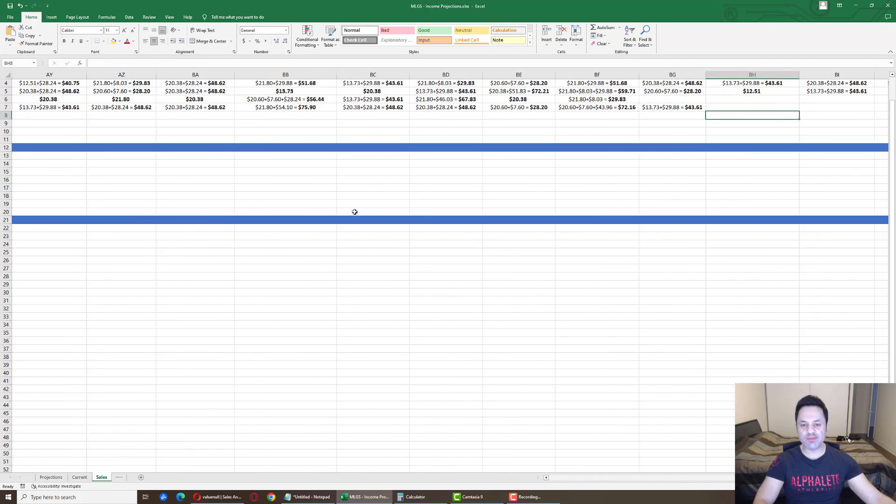
pyautogui.press('Left')
pyautogui.press('Left')
pyautogui.press('Left')
pyautogui.press('Left')
pyautogui.press('Left')
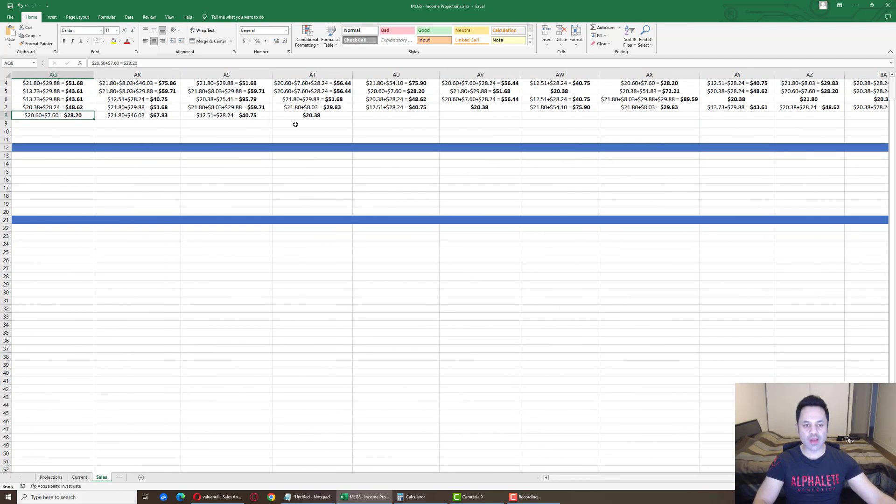
pyautogui.click(294, 115)
pyautogui.scroll(1, 300, 140)
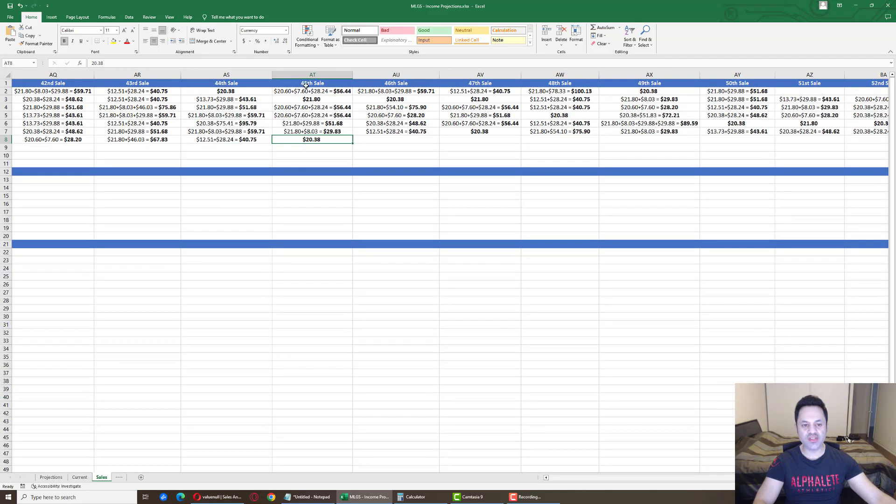
pyautogui.press('Right')
pyautogui.press('Right')
pyautogui.press('Right')
pyautogui.press('Right')
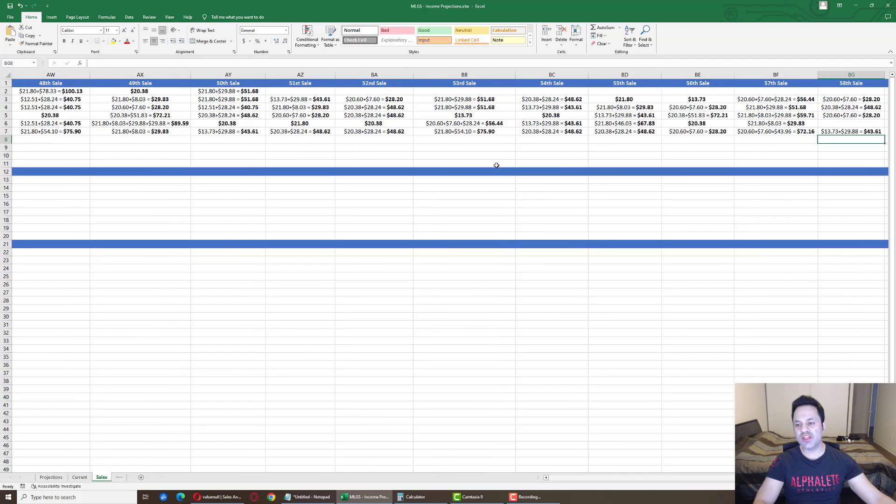
pyautogui.press('Right')
pyautogui.press('Right')
pyautogui.press('Right')
pyautogui.press('Right')
pyautogui.press('Right')
pyautogui.press('Right')
pyautogui.press('Left')
pyautogui.press('Left')
pyautogui.press('Left')
pyautogui.press('Left')
pyautogui.press('Left')
pyautogui.press('Left')
pyautogui.press('Left')
pyautogui.press('Left')
pyautogui.press('Left')
pyautogui.press('Down')
pyautogui.press('Down')
pyautogui.press('Down')
pyautogui.press('Left')
pyautogui.press('Left')
pyautogui.press('Left')
pyautogui.press('Left')
pyautogui.press('Left')
pyautogui.press('Left')
pyautogui.press('Left')
pyautogui.press('Left')
pyautogui.press('Left')
pyautogui.click(102, 231)
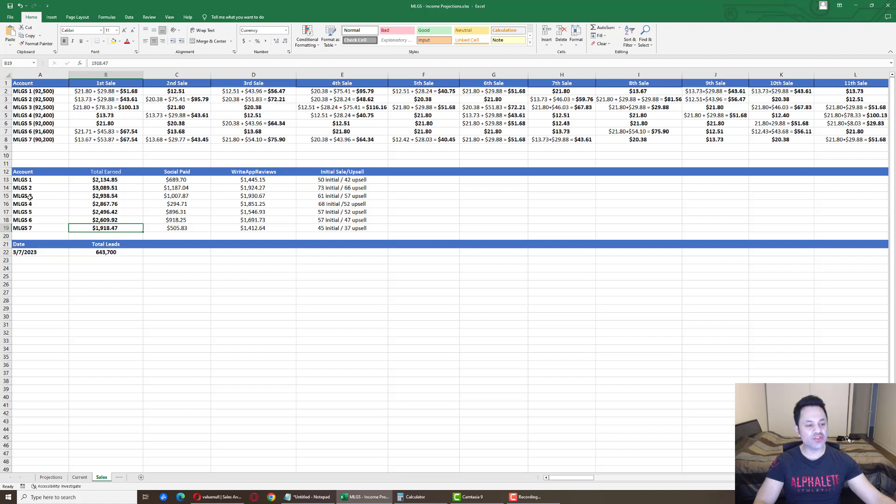
pyautogui.click(4, 188)
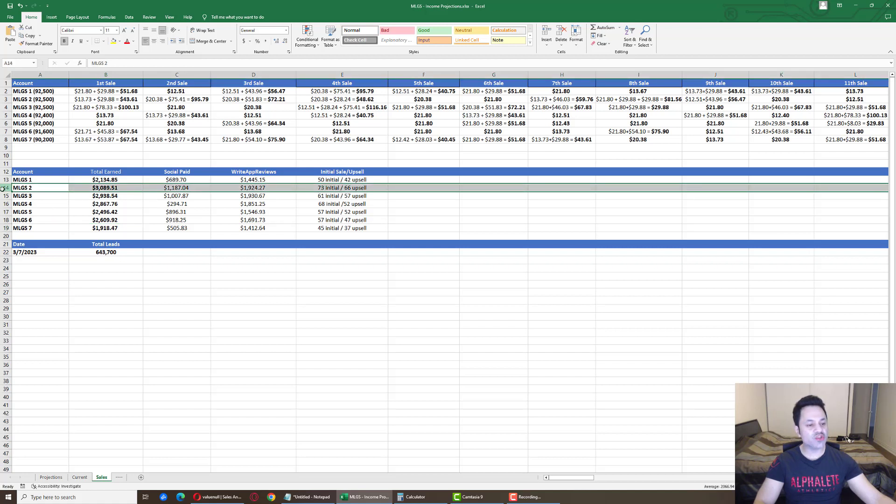
pyautogui.click(96, 230)
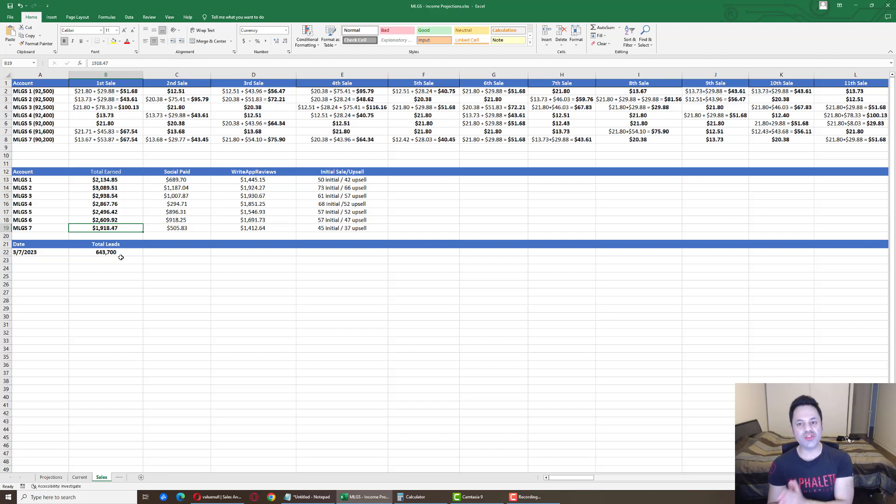
# Cycle through the ClickBank tabs, then highlight the latest MyLeadGenSecret mailing's send figures
pyautogui.click(209, 498)
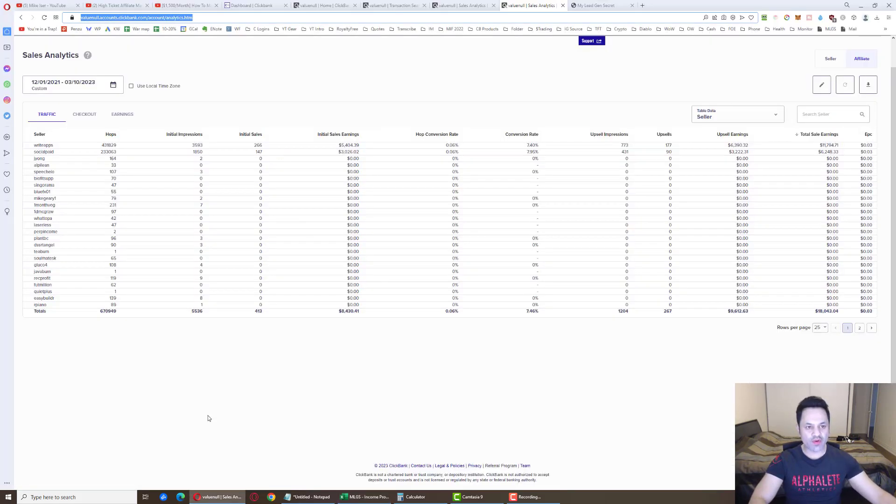
pyautogui.click(311, 4)
pyautogui.click(386, 5)
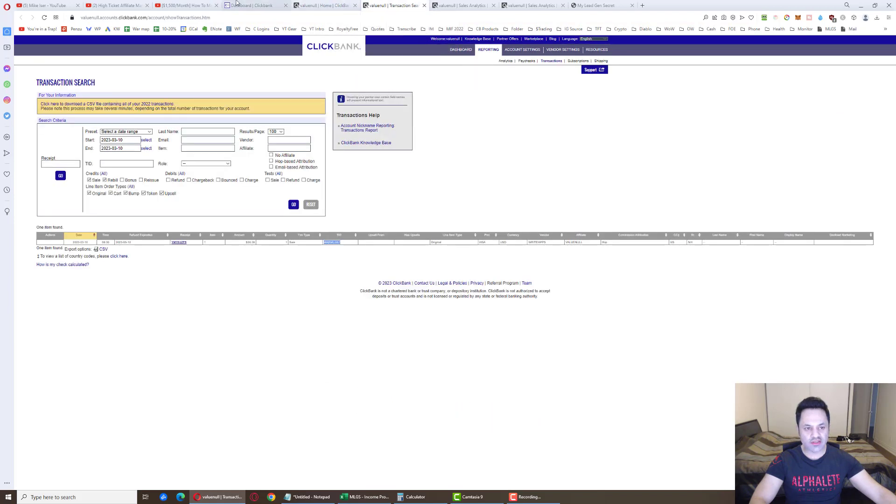
pyautogui.click(596, 4)
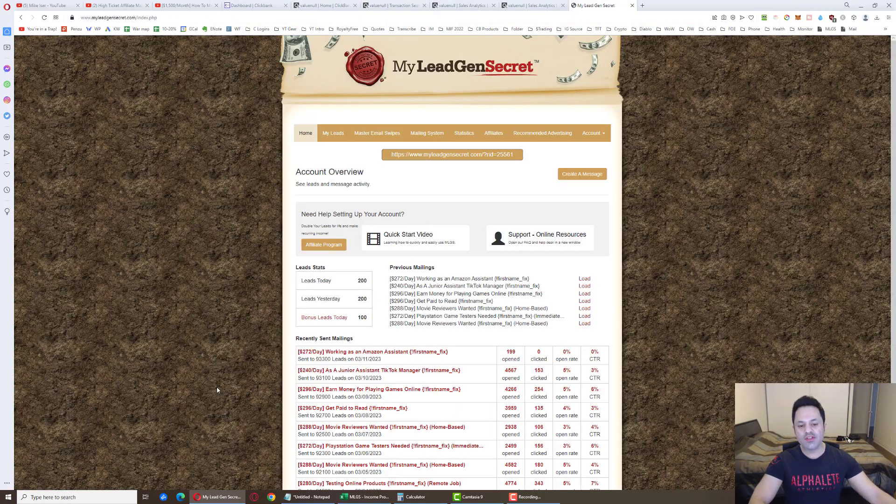
pyautogui.scroll(-1, 274, 370)
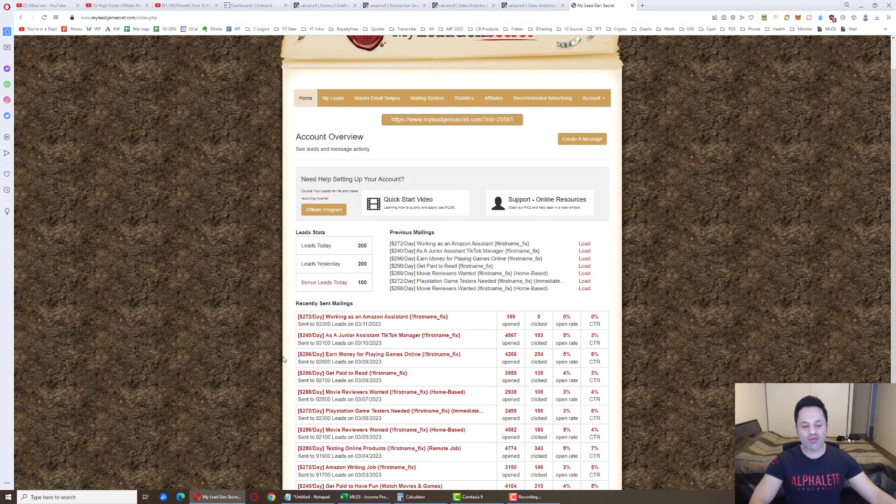
pyautogui.moveTo(283, 360); pyautogui.dragTo(279, 360)
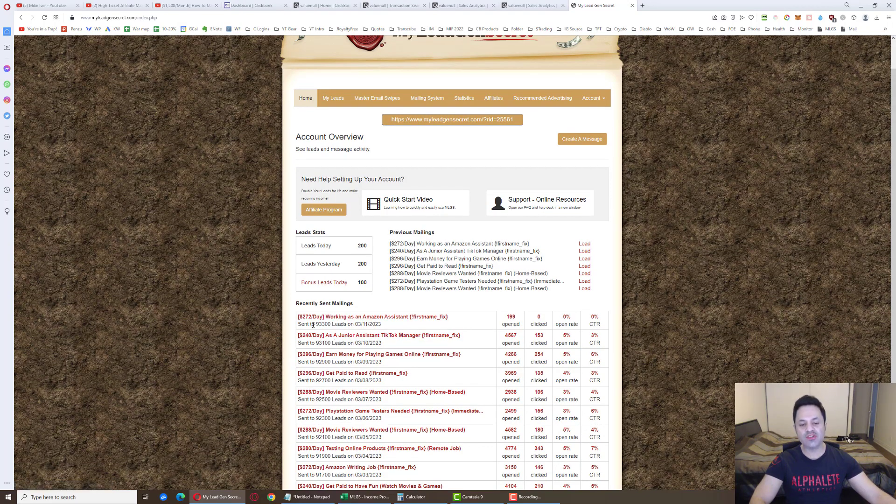
pyautogui.scroll(2, 230, 337)
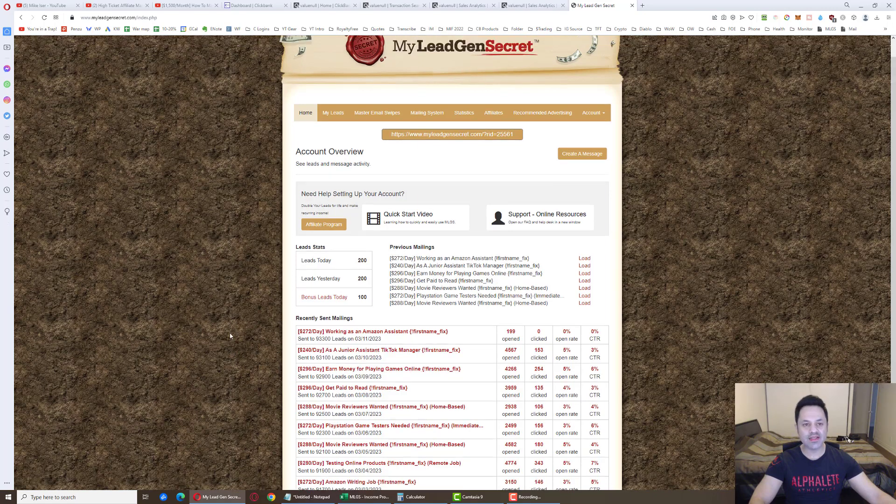
# Open the 'SP&WAR - Additional Emails' Google Doc from the Day 466 description
pyautogui.click(169, 5)
pyautogui.scroll(-2, 98, 235)
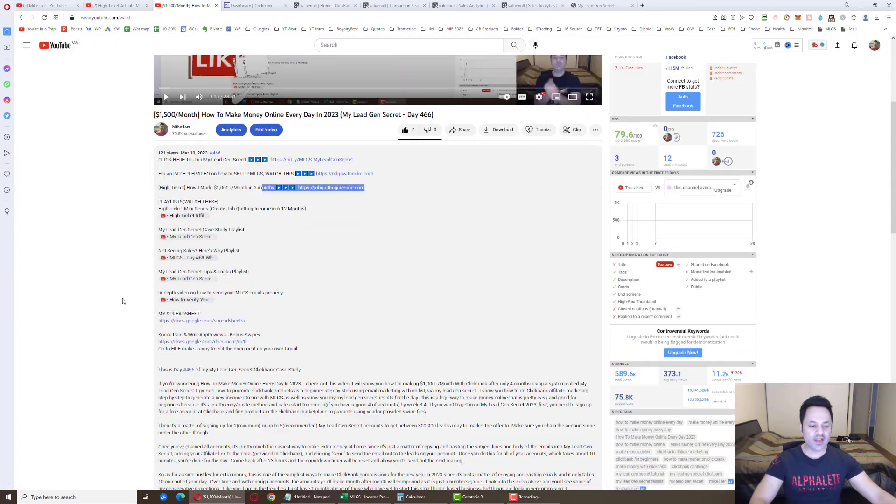
pyautogui.click(176, 348)
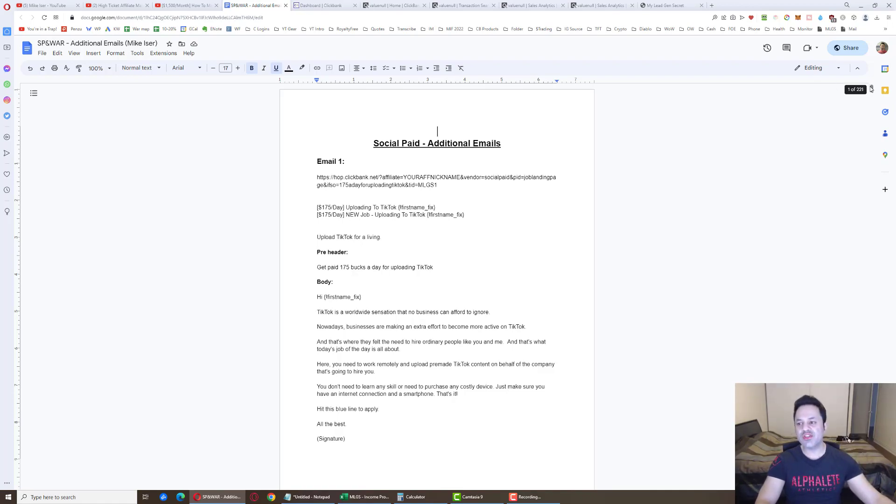
pyautogui.moveTo(873, 92); pyautogui.dragTo(875, 263)
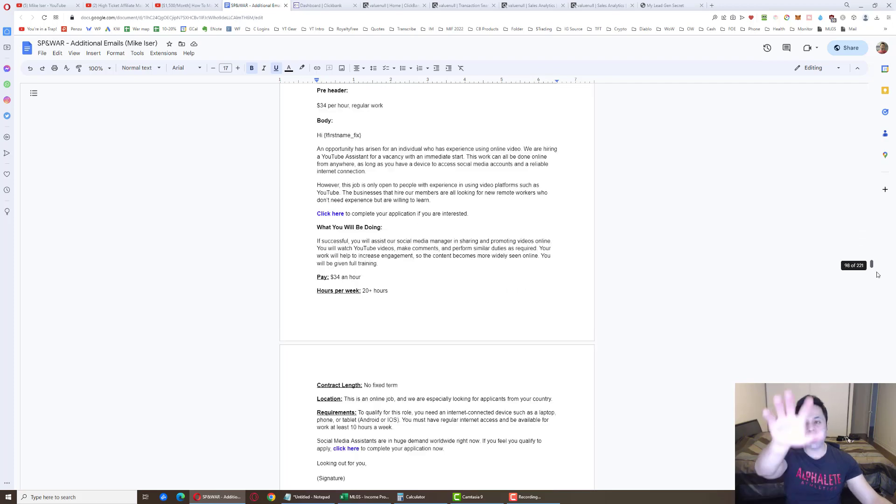
pyautogui.moveTo(875, 263); pyautogui.dragTo(874, 348)
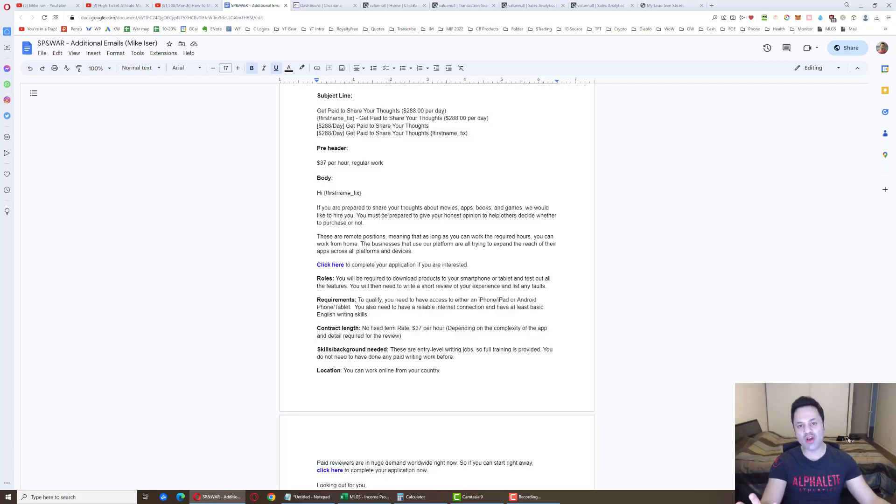
pyautogui.scroll(1, 847, 440)
pyautogui.scroll(2, 848, 439)
pyautogui.scroll(2, 847, 440)
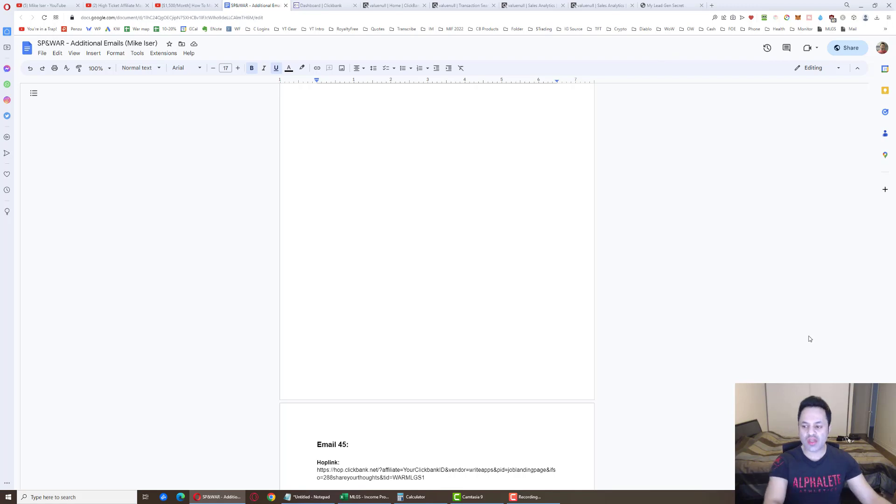
pyautogui.moveTo(872, 168); pyautogui.dragTo(849, 86)
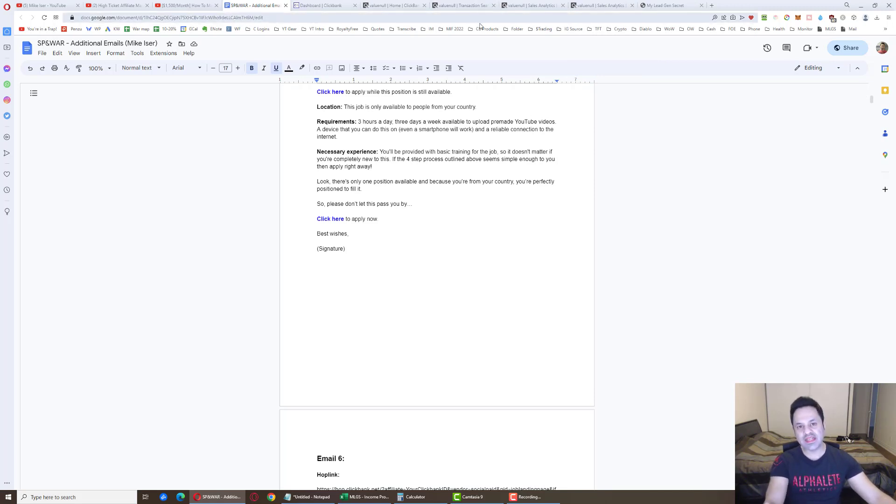
# Check ClickBank's weekly and daily sales snapshots, then go back to the Day 466 YouTube video
pyautogui.click(380, 8)
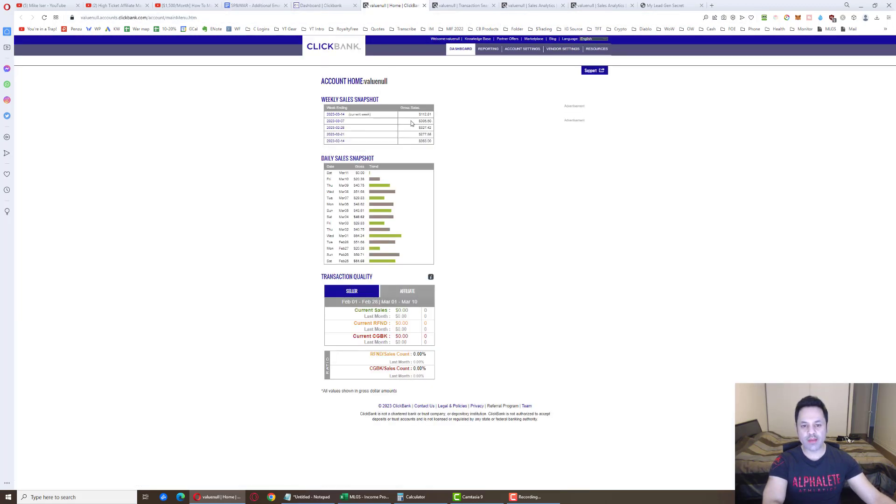
pyautogui.hotkey('ctrl', '+')
pyautogui.hotkey('ctrl', '-')
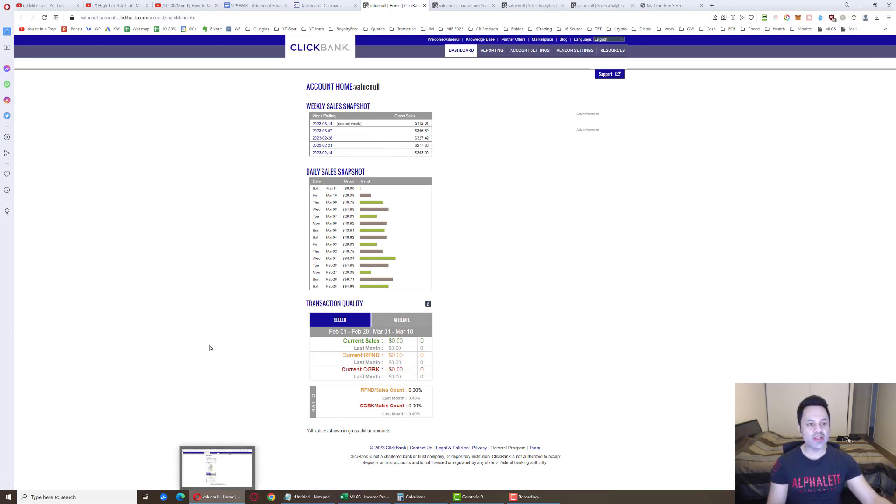
pyautogui.click(185, 6)
pyautogui.scroll(3, 378, 211)
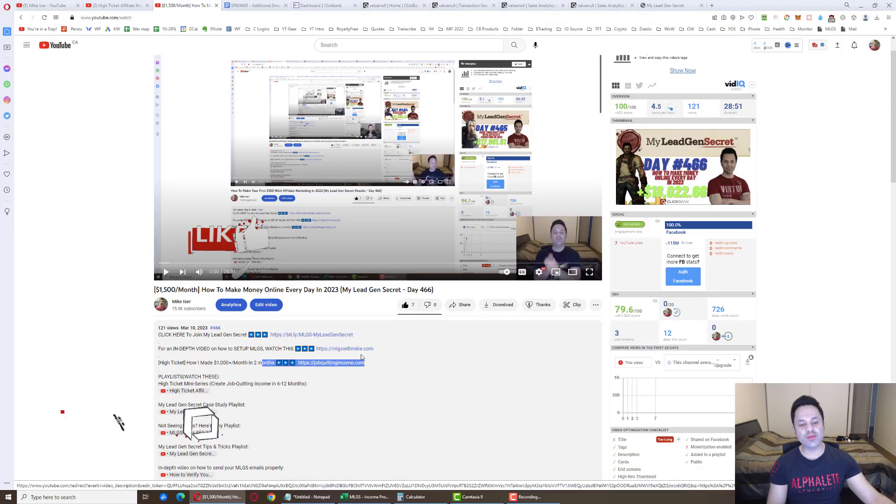
pyautogui.moveTo(263, 334); pyautogui.dragTo(353, 335)
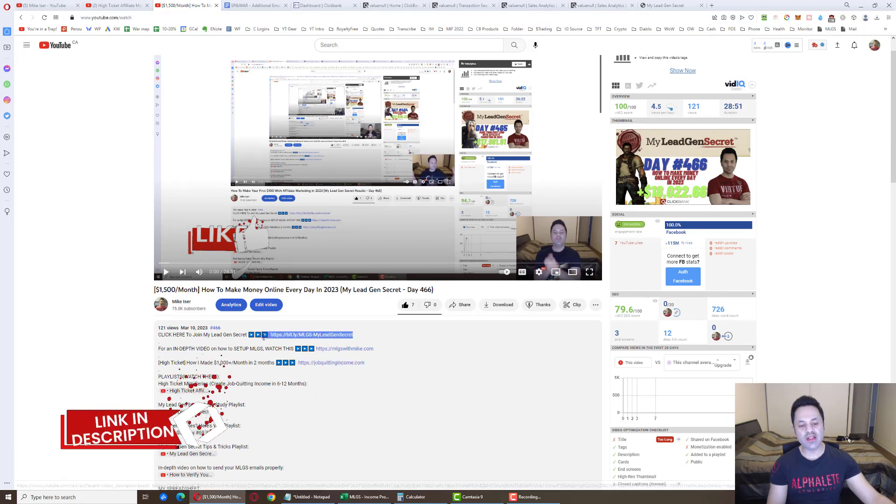
# Highlight the bit.ly MyLeadGenSecret signup link in the Day 466 video description
pyautogui.click(309, 337)
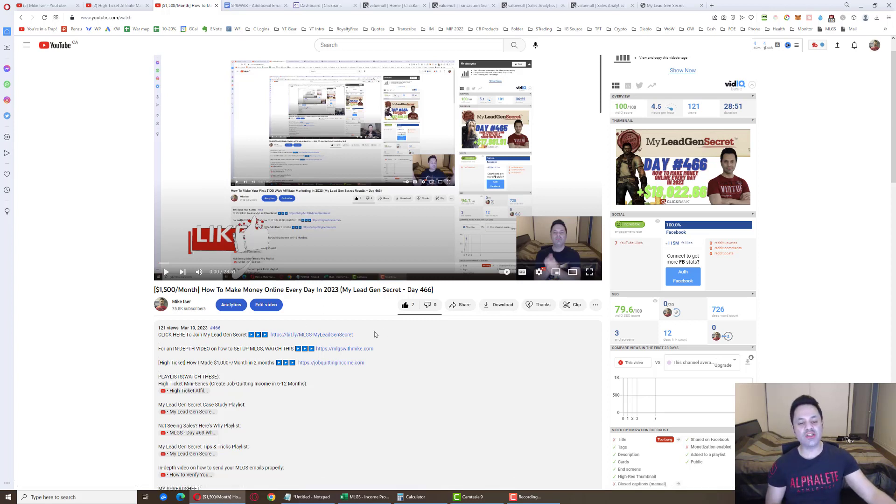
pyautogui.moveTo(354, 335); pyautogui.dragTo(269, 335)
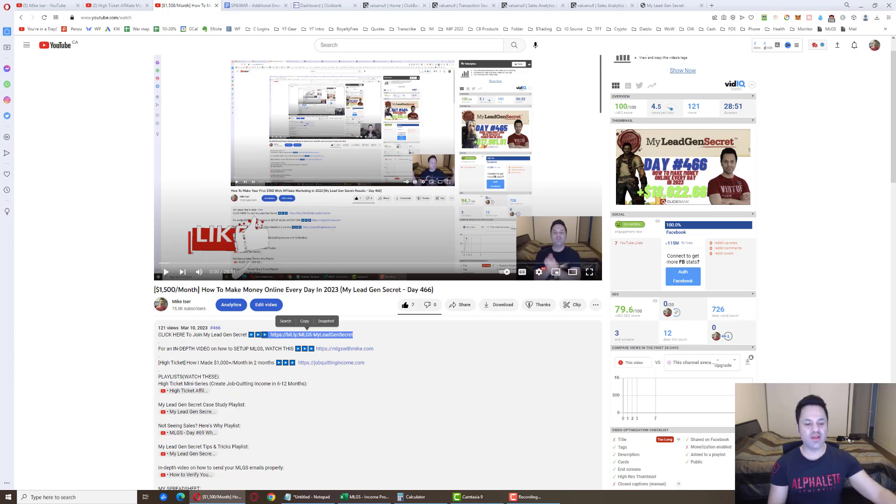
# Open the MLGS100 signup page, dismiss its email popup, and switch to the member dashboard
pyautogui.click(302, 335)
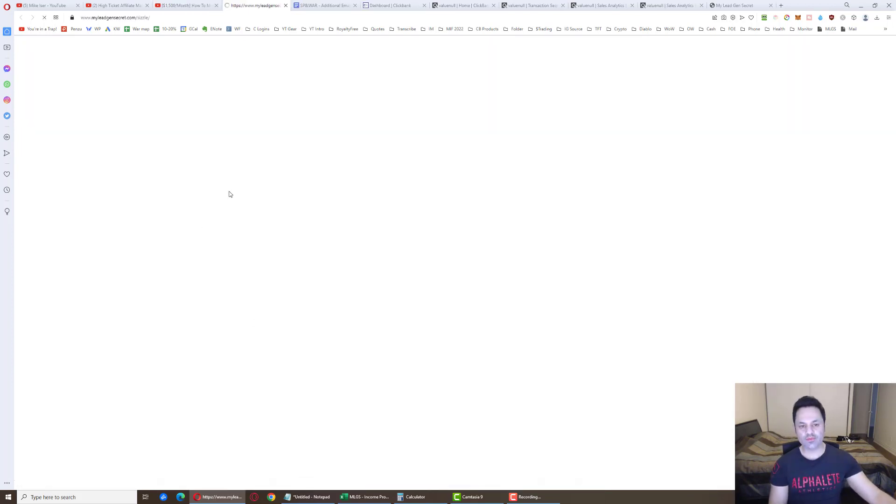
pyautogui.scroll(-6, 377, 215)
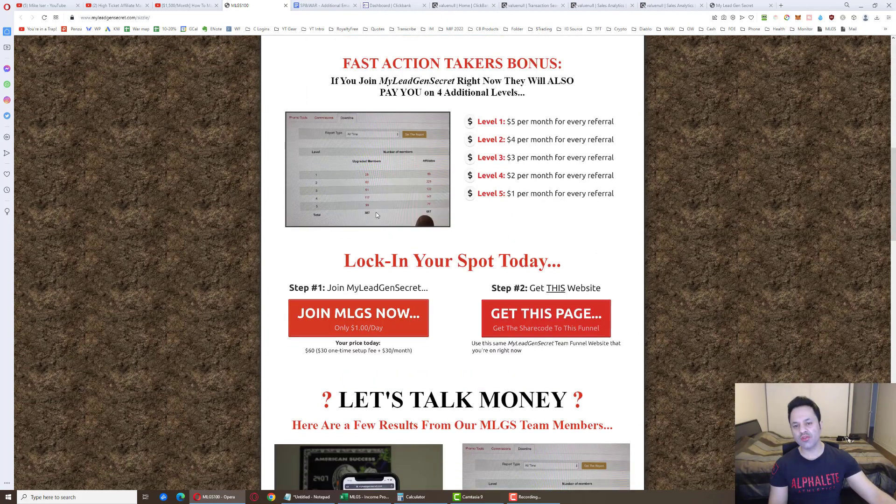
pyautogui.scroll(-4, 378, 216)
pyautogui.scroll(7, 379, 215)
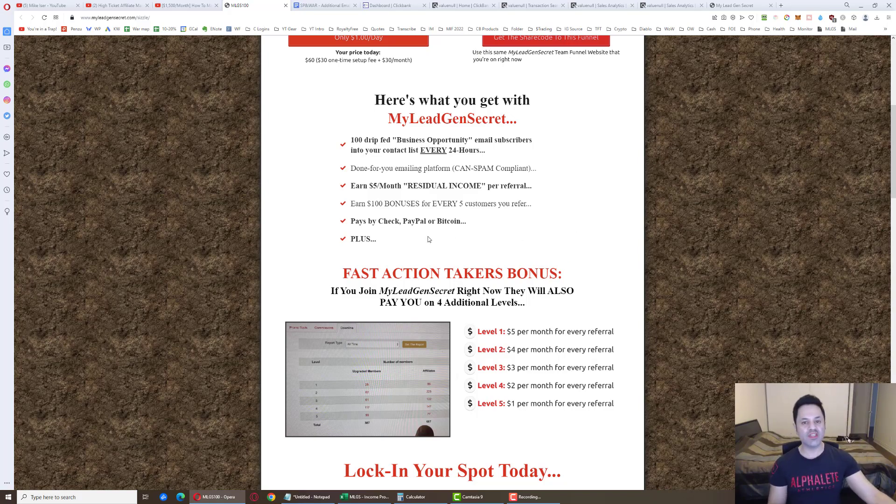
pyautogui.scroll(5, 429, 239)
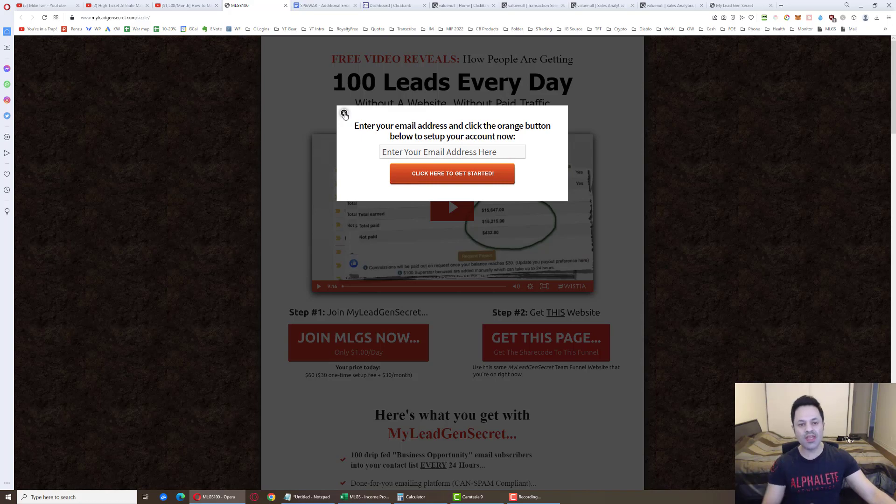
pyautogui.click(344, 113)
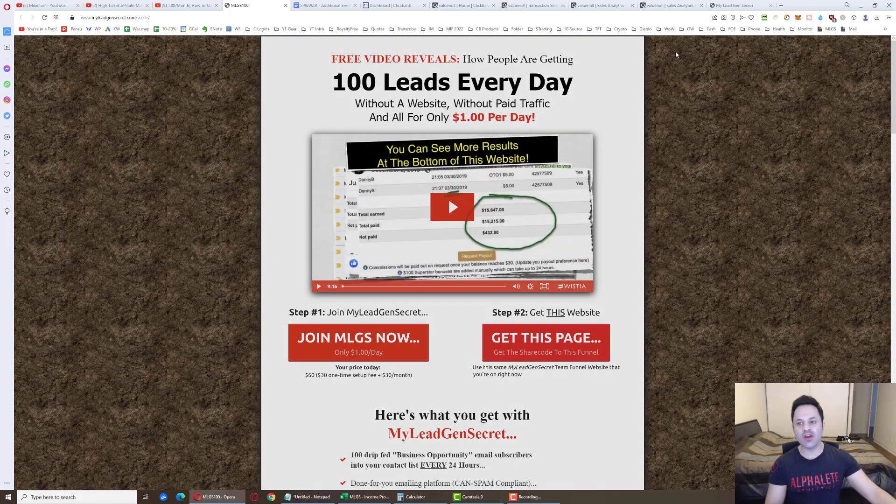
pyautogui.click(735, 5)
pyautogui.moveTo(591, 133)
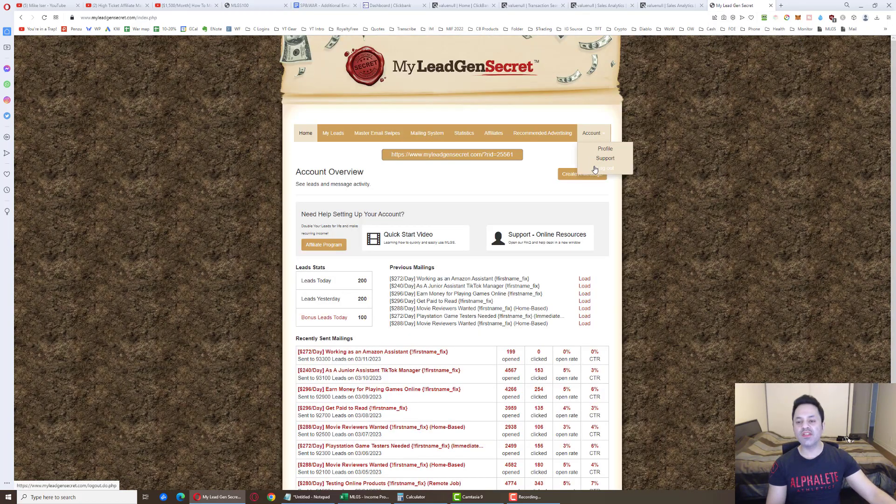
# Log out, sign back in with the saved RoboForm login, and select the referral link
pyautogui.click(595, 169)
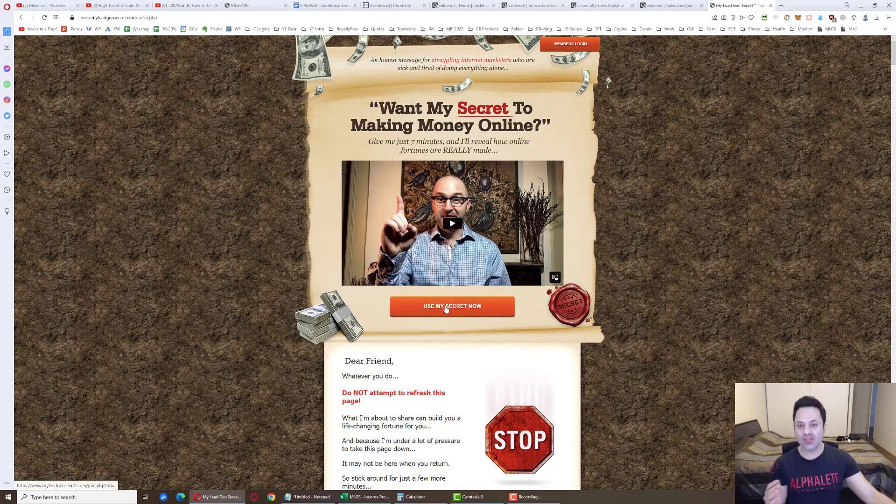
pyautogui.click(563, 47)
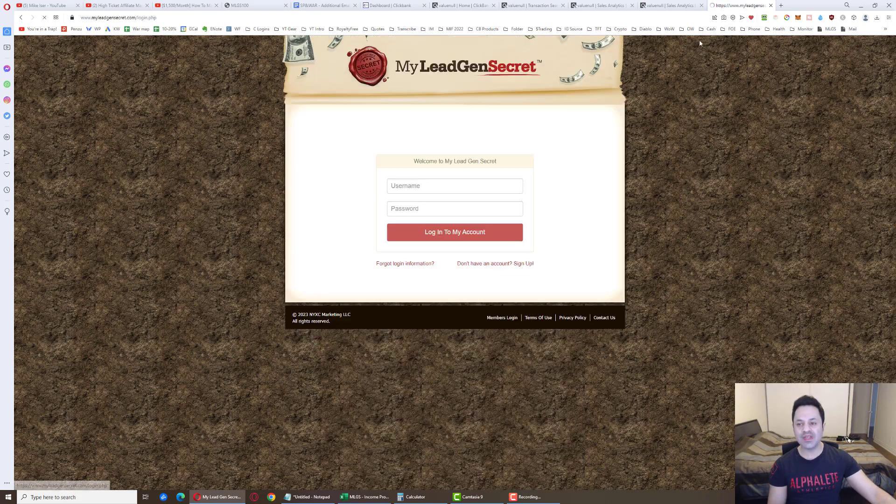
pyautogui.click(765, 18)
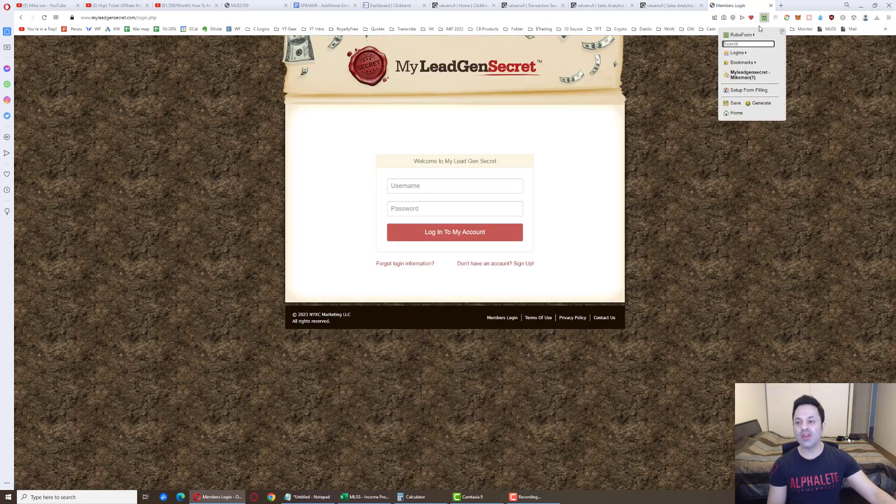
pyautogui.click(729, 77)
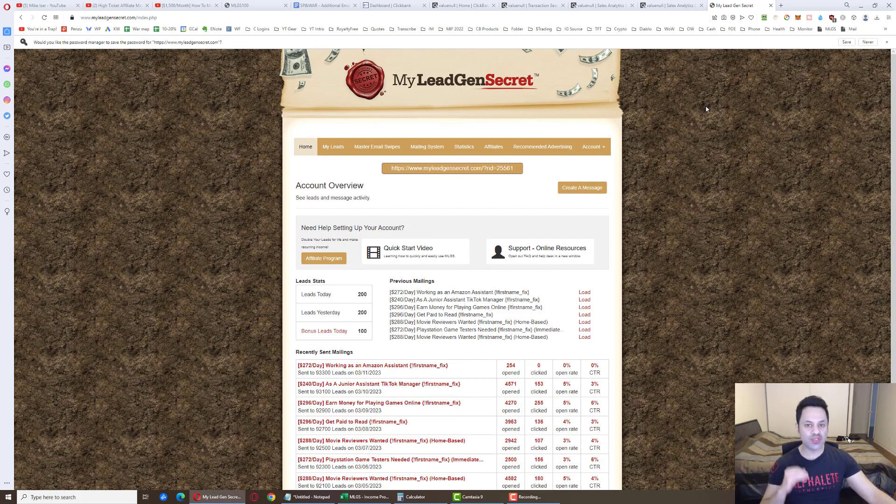
pyautogui.moveTo(390, 168); pyautogui.dragTo(521, 173)
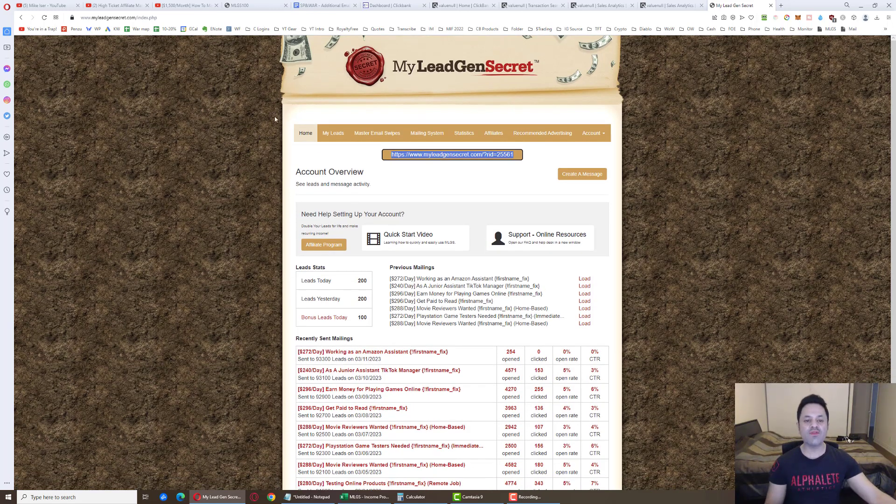
# Browse My Leads history back to November 2021, then return to the Account Overview's options
pyautogui.click(334, 134)
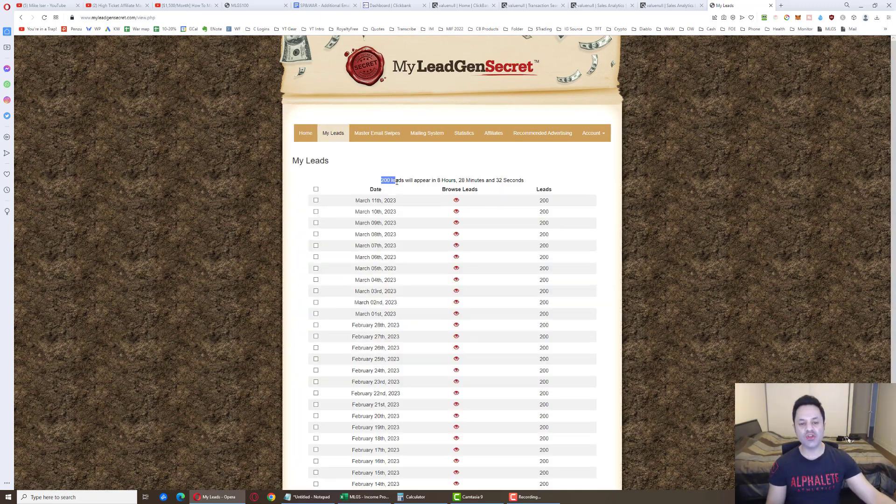
pyautogui.moveTo(398, 182); pyautogui.dragTo(399, 183)
pyautogui.scroll(-2, 470, 297)
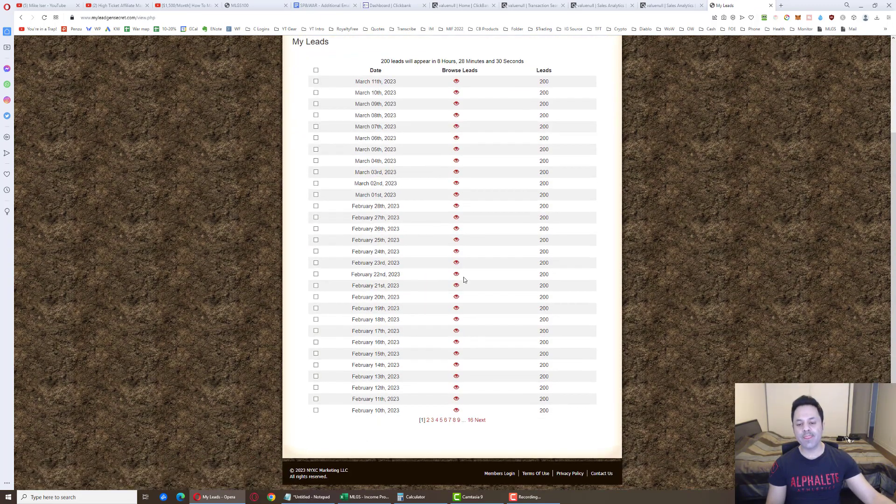
pyautogui.click(473, 421)
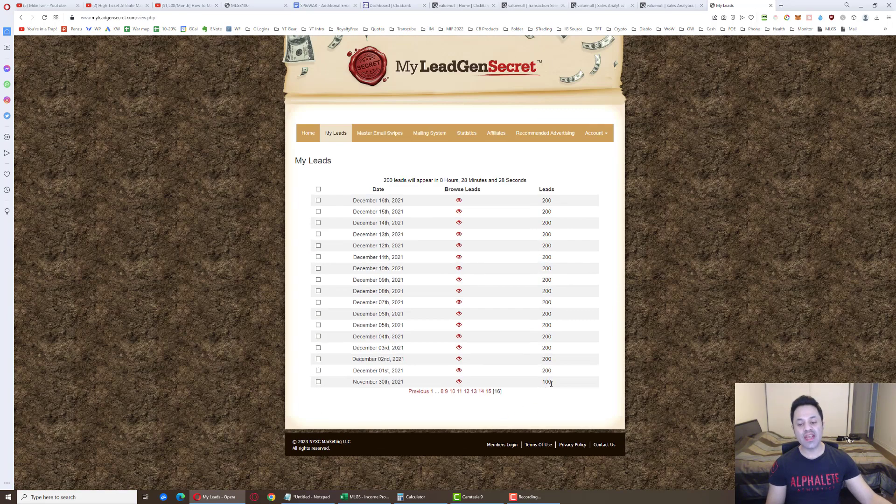
pyautogui.doubleClick(547, 382)
pyautogui.click(578, 398)
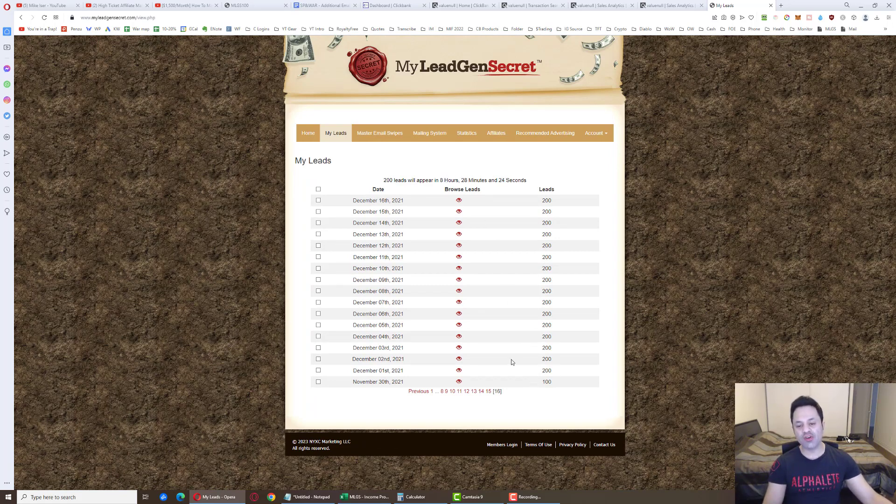
pyautogui.doubleClick(567, 371)
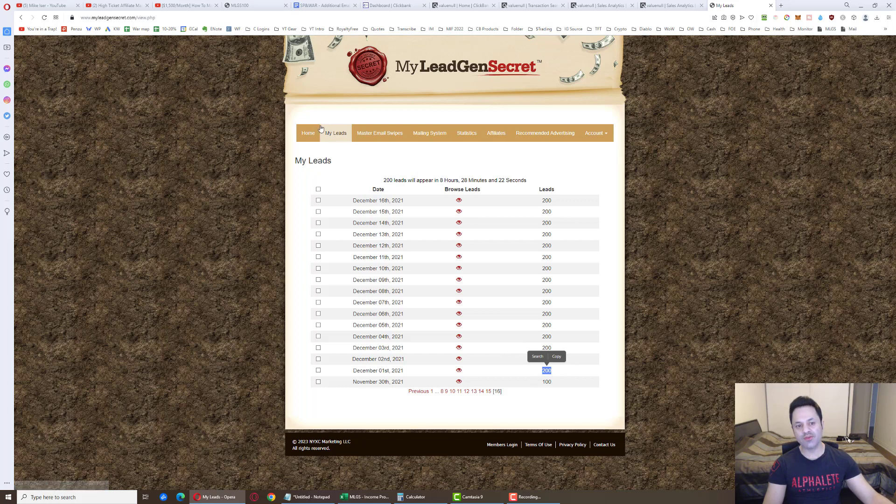
pyautogui.click(308, 133)
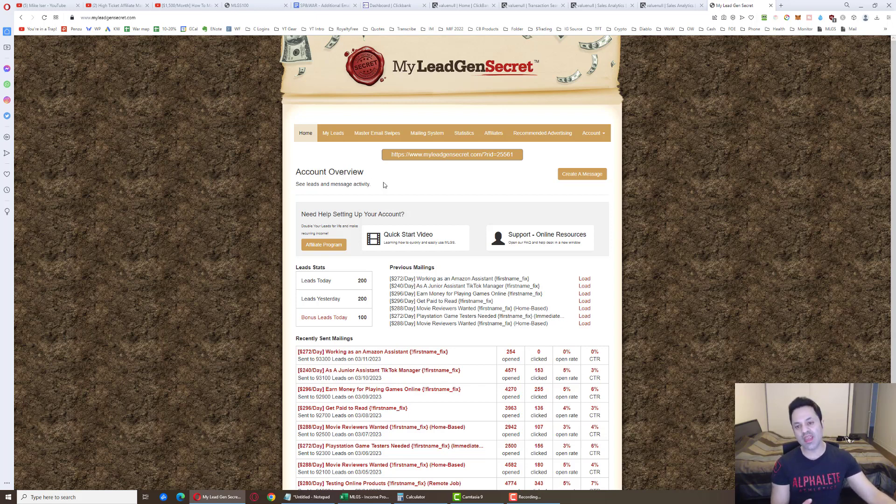
pyautogui.click(592, 140)
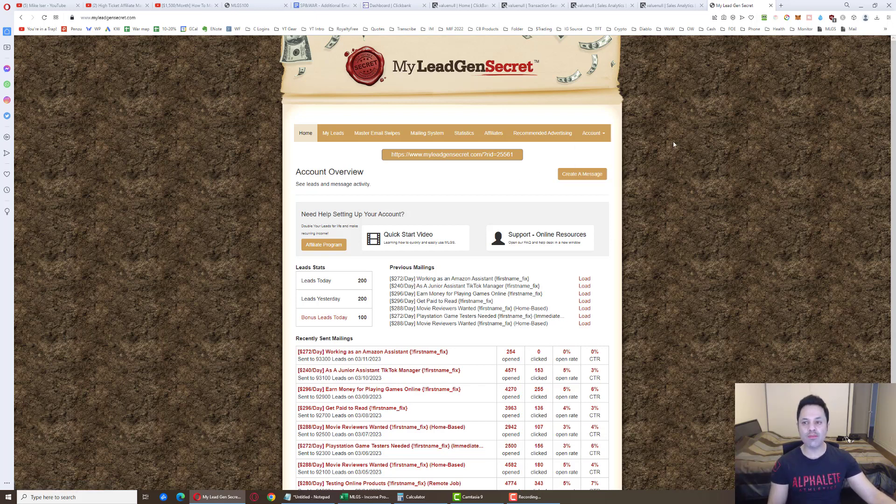
# Turn on the red annotation pen and sketch step numbers, a referral-link underline and a checkmark
pyautogui.hotkey('ctrl', 'shift', 'p')
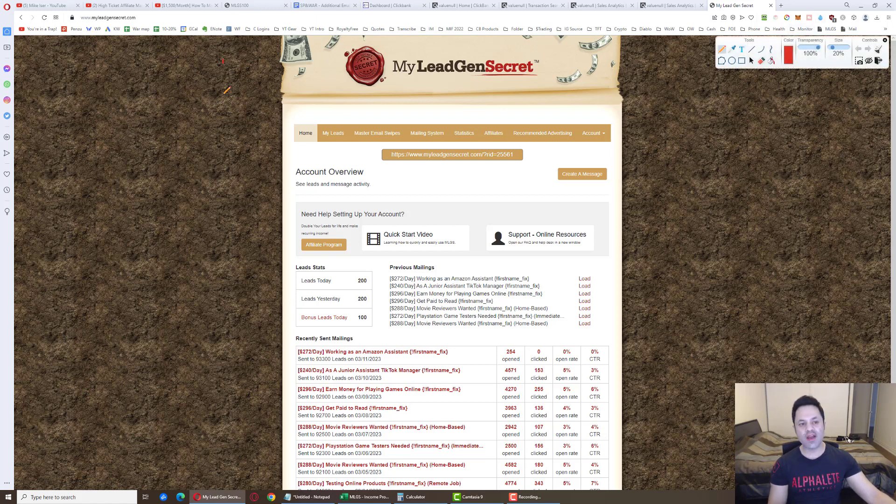
pyautogui.moveTo(208, 126); pyautogui.dragTo(239, 169)
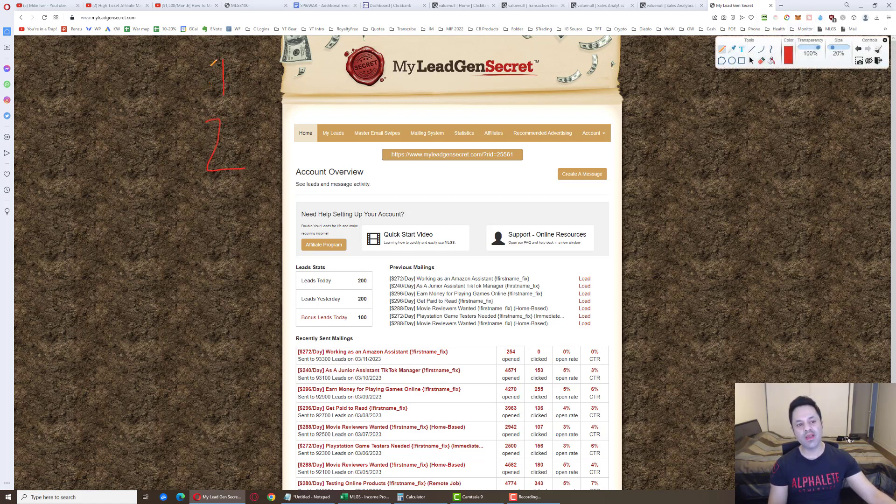
pyautogui.moveTo(148, 100); pyautogui.dragTo(158, 141)
pyautogui.moveTo(246, 75); pyautogui.dragTo(347, 119)
pyautogui.scroll(-1, 280, 106)
pyautogui.scroll(1, 305, 108)
pyautogui.moveTo(308, 150); pyautogui.dragTo(317, 149)
pyautogui.moveTo(391, 161); pyautogui.dragTo(526, 166)
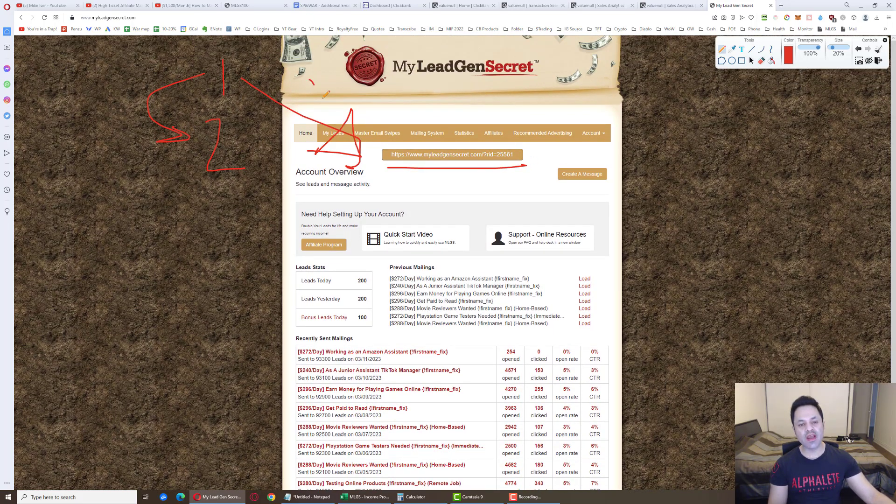
pyautogui.moveTo(328, 89); pyautogui.dragTo(353, 48)
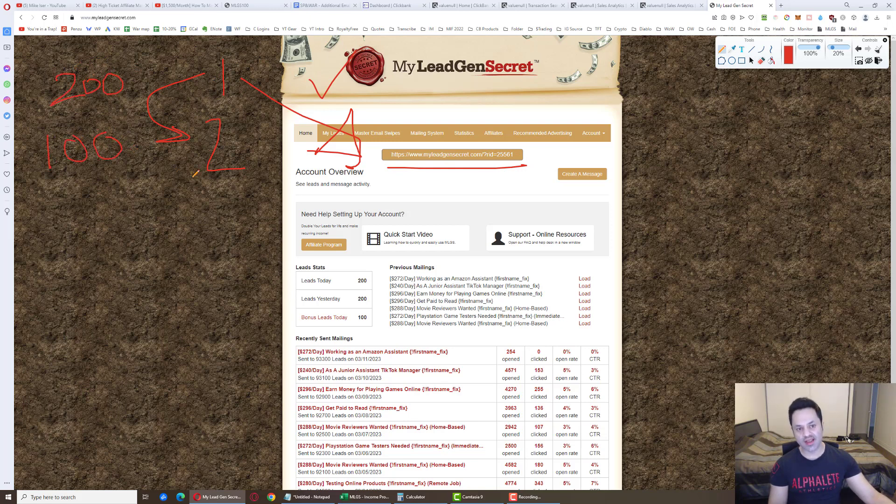
# Add step 3, cross out the logo mark, and circle step 2 with arrows leading out
pyautogui.moveTo(218, 197)
pyautogui.mouseDown()
pyautogui.moveTo(242, 203)
pyautogui.moveTo(209, 240)
pyautogui.mouseUp()
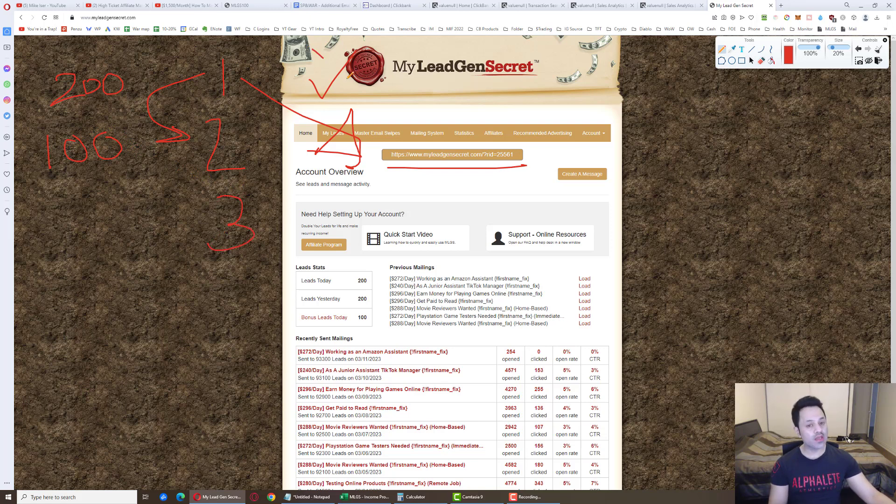
pyautogui.moveTo(324, 57); pyautogui.dragTo(379, 97)
pyautogui.moveTo(316, 61); pyautogui.dragTo(380, 106)
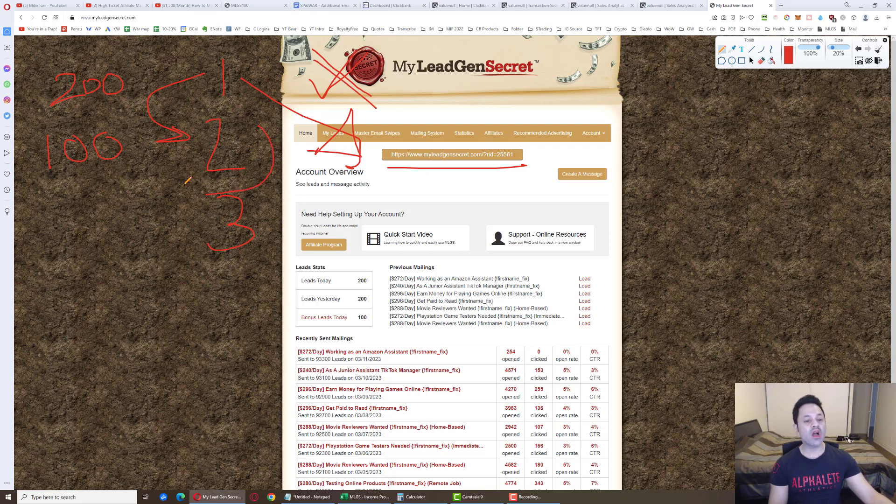
pyautogui.moveTo(181, 168); pyautogui.dragTo(265, 124)
pyautogui.moveTo(273, 172)
pyautogui.mouseDown()
pyautogui.moveTo(351, 232)
pyautogui.moveTo(410, 188)
pyautogui.mouseUp()
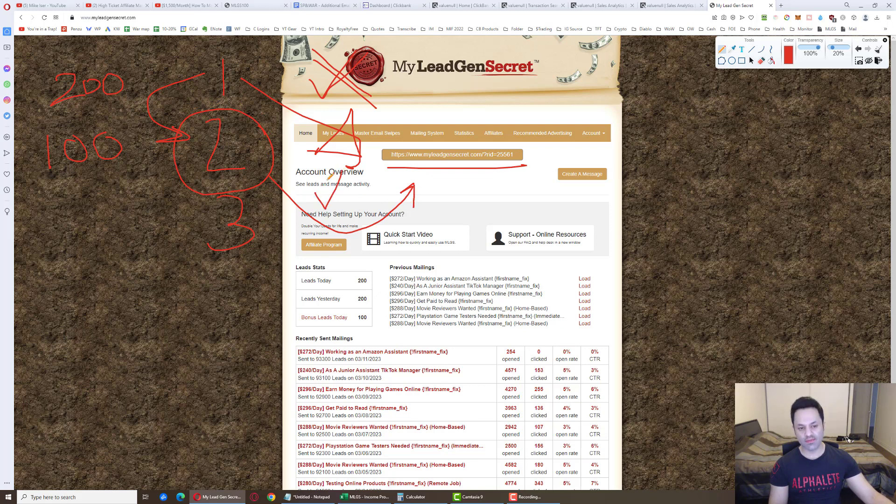
pyautogui.moveTo(202, 163)
pyautogui.mouseDown()
pyautogui.moveTo(153, 199)
pyautogui.moveTo(212, 224)
pyautogui.mouseUp()
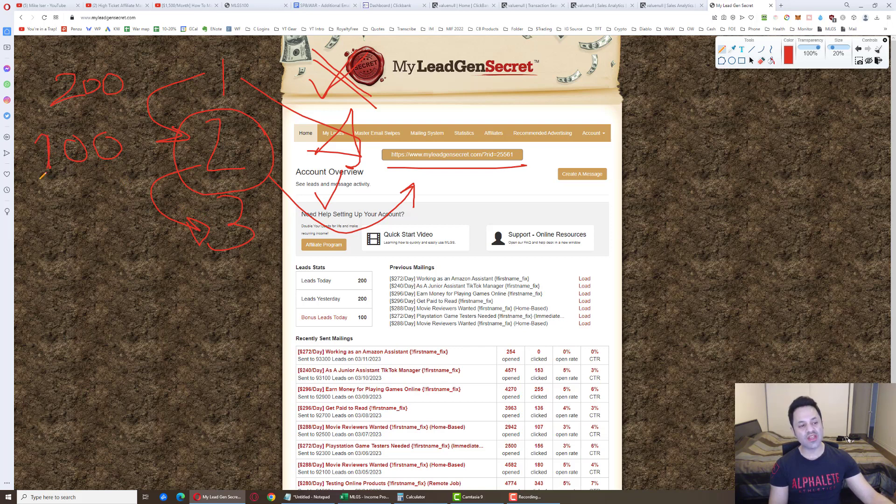
# Draw steps 4 and 5 with connecting arrows and write a 100 lead count
pyautogui.moveTo(52, 209); pyautogui.dragTo(66, 248)
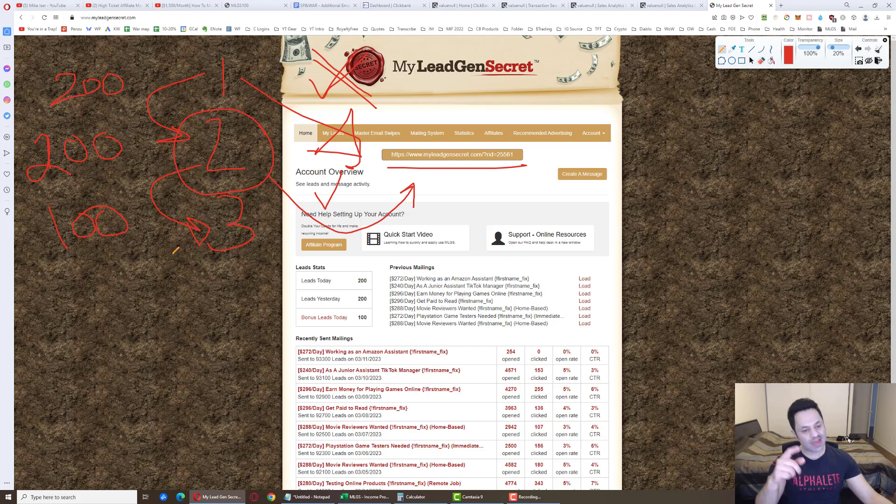
pyautogui.moveTo(216, 280); pyautogui.dragTo(227, 299)
pyautogui.moveTo(223, 228)
pyautogui.mouseDown()
pyautogui.moveTo(161, 246)
pyautogui.moveTo(200, 290)
pyautogui.mouseUp()
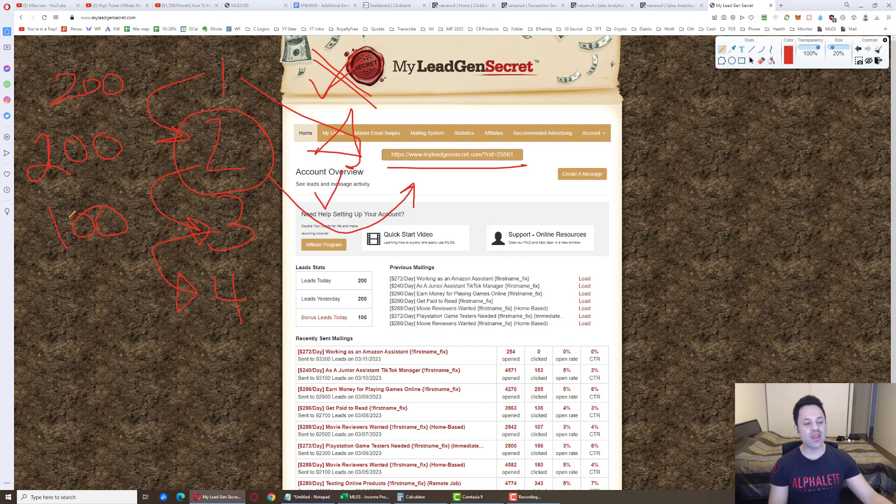
pyautogui.moveTo(56, 217); pyautogui.dragTo(67, 262)
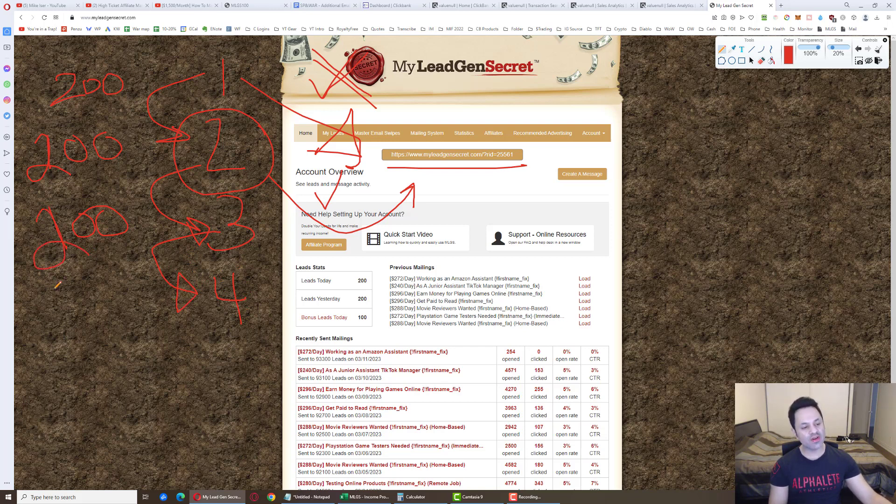
pyautogui.moveTo(111, 309)
pyautogui.mouseDown()
pyautogui.moveTo(106, 289)
pyautogui.moveTo(127, 290)
pyautogui.mouseUp()
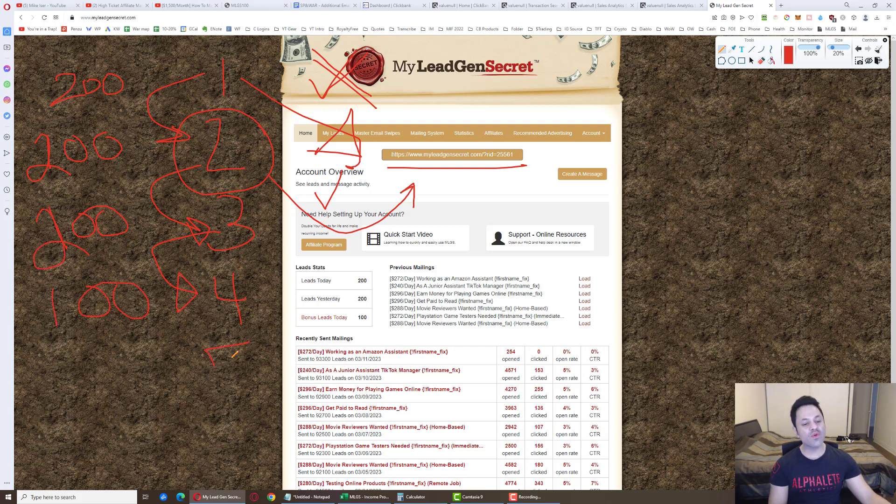
pyautogui.moveTo(213, 365); pyautogui.dragTo(195, 395)
pyautogui.moveTo(229, 305); pyautogui.dragTo(198, 372)
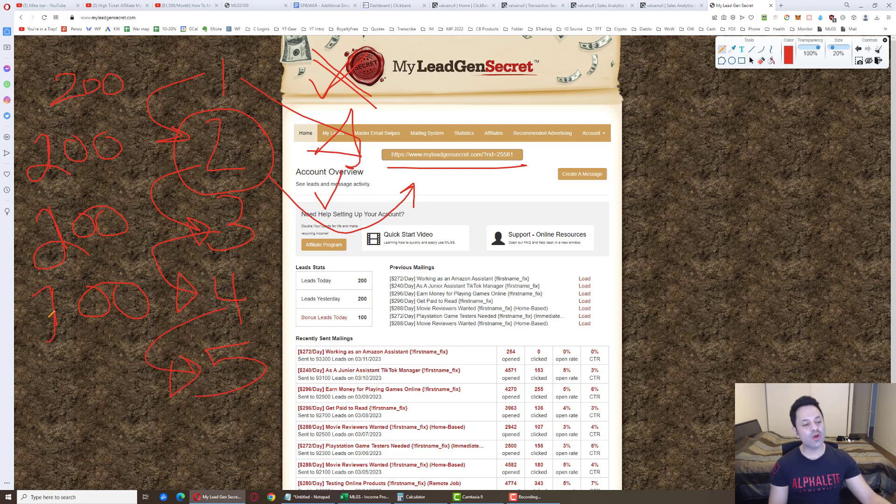
# Write more 100 lead counts on the left, underline them, and start the total
pyautogui.moveTo(56, 317); pyautogui.dragTo(77, 328)
pyautogui.moveTo(45, 361); pyautogui.dragTo(52, 402)
pyautogui.moveTo(91, 365); pyautogui.dragTo(121, 360)
pyautogui.moveTo(46, 410); pyautogui.dragTo(219, 399)
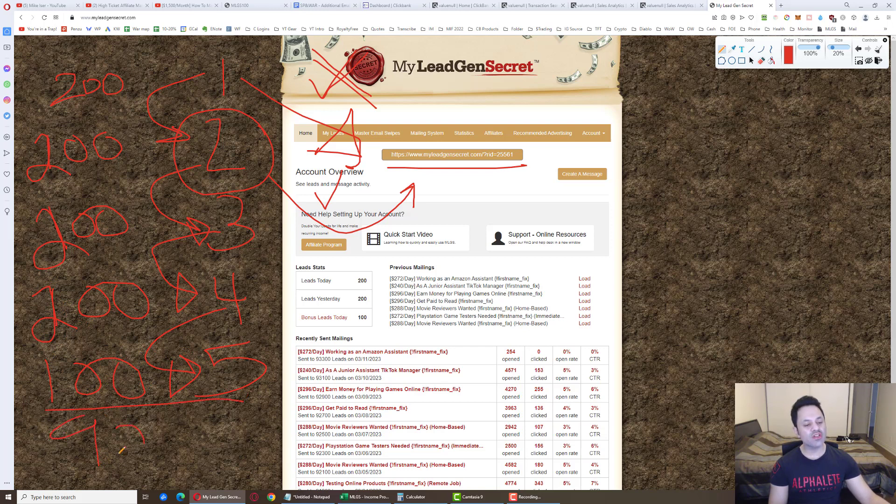
pyautogui.moveTo(116, 448); pyautogui.dragTo(144, 429)
pyautogui.moveTo(159, 425); pyautogui.dragTo(177, 450)
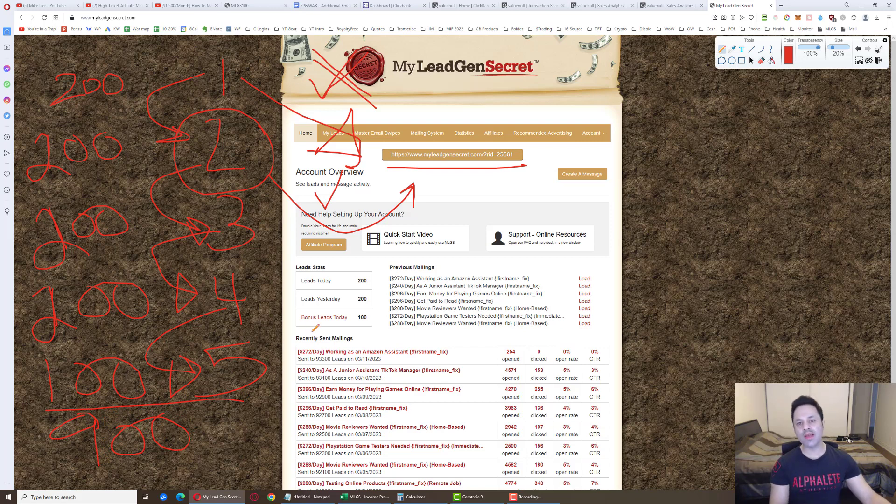
# Circle Leads Stats, mark the Previous Mailings rows, and ink under the tally and referral link
pyautogui.moveTo(324, 275)
pyautogui.mouseDown()
pyautogui.moveTo(322, 322)
pyautogui.moveTo(337, 278)
pyautogui.moveTo(282, 308)
pyautogui.moveTo(316, 352)
pyautogui.mouseUp()
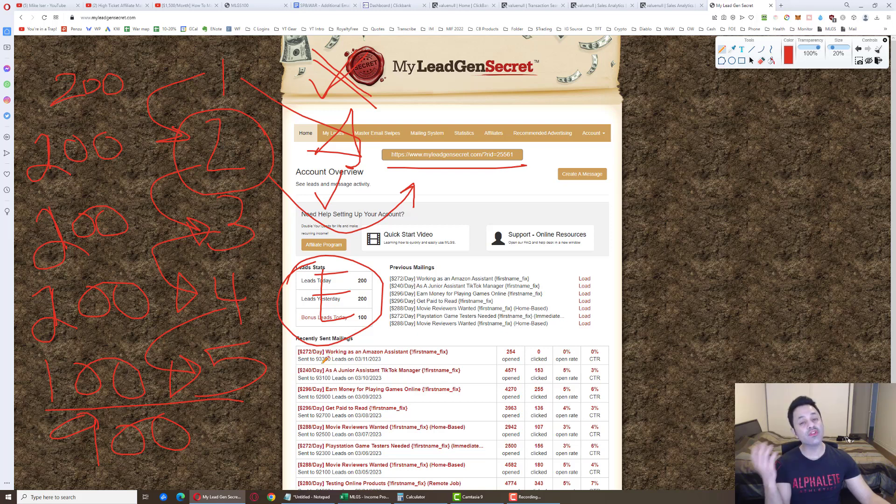
pyautogui.moveTo(330, 351); pyautogui.dragTo(334, 388)
pyautogui.moveTo(379, 347); pyautogui.dragTo(372, 344)
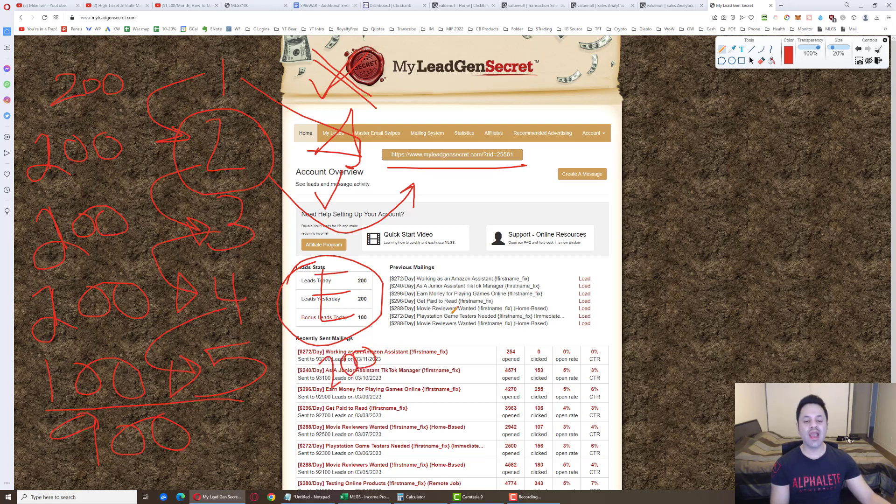
pyautogui.moveTo(462, 255)
pyautogui.mouseDown()
pyautogui.moveTo(512, 238)
pyautogui.moveTo(464, 242)
pyautogui.mouseUp()
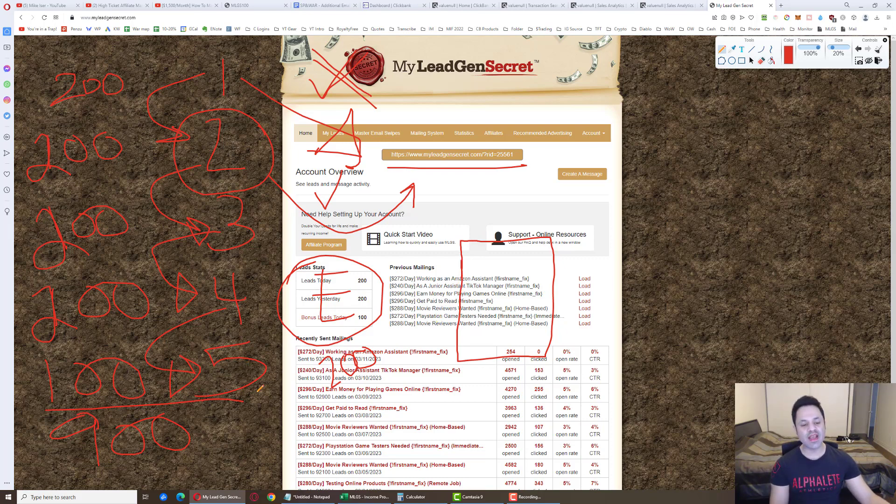
pyautogui.moveTo(259, 390)
pyautogui.mouseDown()
pyautogui.moveTo(204, 404)
pyautogui.moveTo(252, 393)
pyautogui.mouseUp()
pyautogui.moveTo(368, 168)
pyautogui.mouseDown()
pyautogui.moveTo(500, 160)
pyautogui.moveTo(517, 267)
pyautogui.mouseUp()
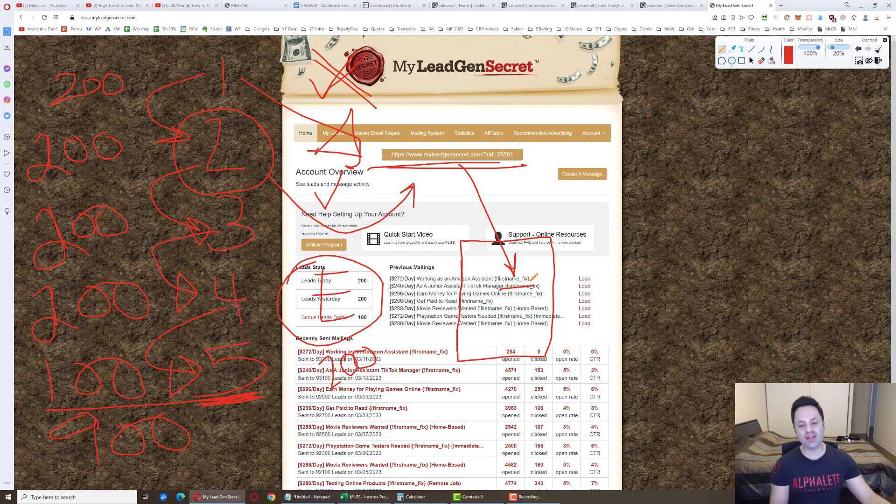
# Draw an arrow to the tally, circle the rewritten total, then wipe all annotations
pyautogui.moveTo(525, 278)
pyautogui.mouseDown()
pyautogui.moveTo(532, 308)
pyautogui.moveTo(414, 420)
pyautogui.moveTo(289, 419)
pyautogui.mouseUp()
pyautogui.moveTo(289, 419)
pyautogui.mouseDown()
pyautogui.moveTo(297, 437)
pyautogui.moveTo(243, 433)
pyautogui.moveTo(260, 455)
pyautogui.moveTo(247, 414)
pyautogui.mouseUp()
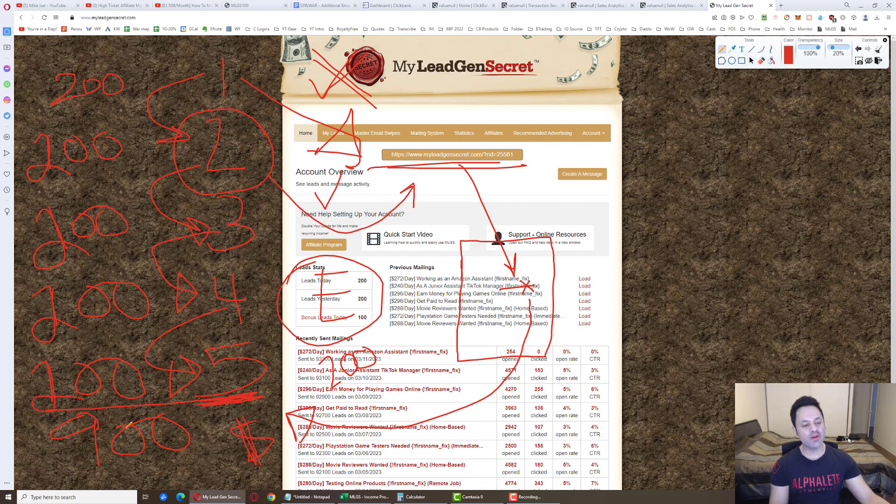
pyautogui.moveTo(140, 424); pyautogui.dragTo(105, 454)
pyautogui.moveTo(70, 421); pyautogui.dragTo(195, 439)
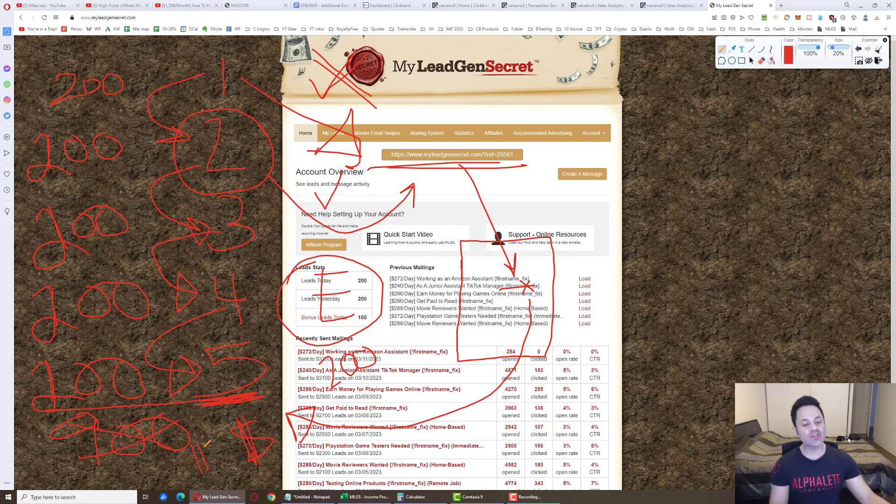
pyautogui.moveTo(188, 444)
pyautogui.mouseDown()
pyautogui.moveTo(236, 468)
pyautogui.moveTo(181, 459)
pyautogui.moveTo(205, 435)
pyautogui.mouseUp()
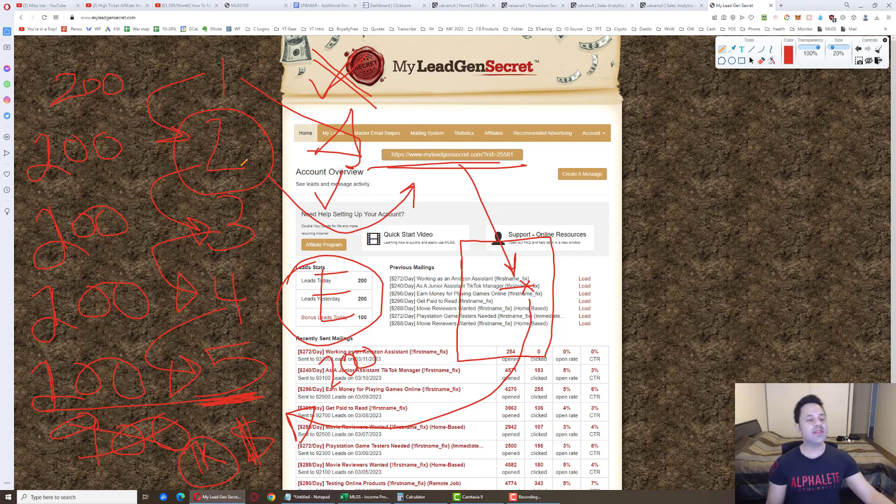
pyautogui.moveTo(36, 71)
pyautogui.mouseDown()
pyautogui.moveTo(53, 414)
pyautogui.moveTo(27, 288)
pyautogui.moveTo(37, 72)
pyautogui.mouseUp()
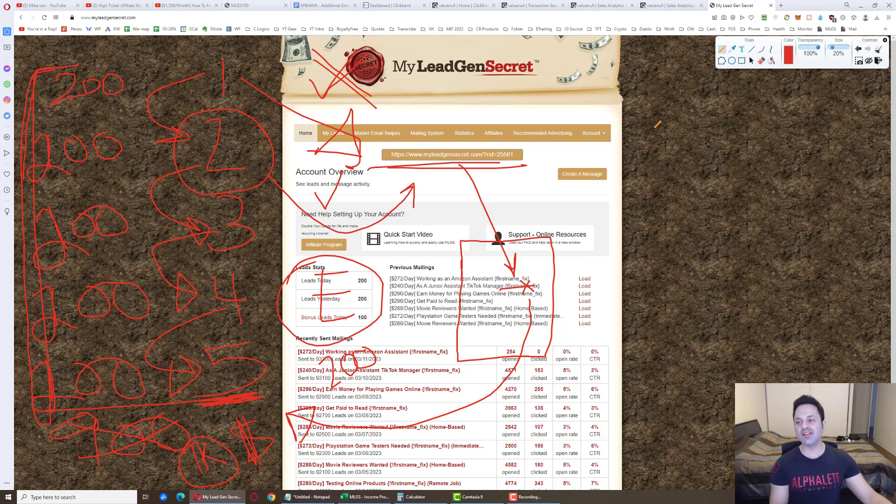
pyautogui.click(880, 50)
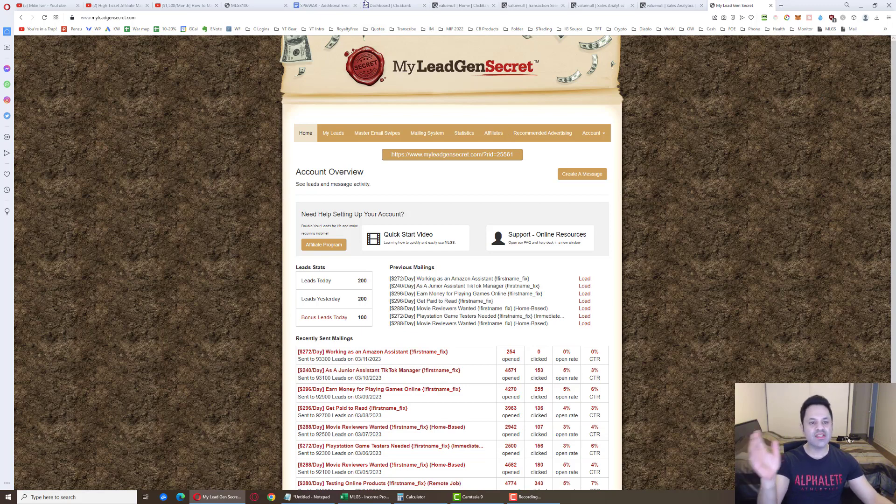
# Read Email 5's subject lines and body in the swipes doc, then return to My Lead Gen Secret
pyautogui.click(320, 6)
pyautogui.scroll(2, 391, 194)
pyautogui.scroll(1, 391, 195)
pyautogui.scroll(2, 392, 194)
pyautogui.scroll(1, 392, 195)
pyautogui.scroll(2, 420, 175)
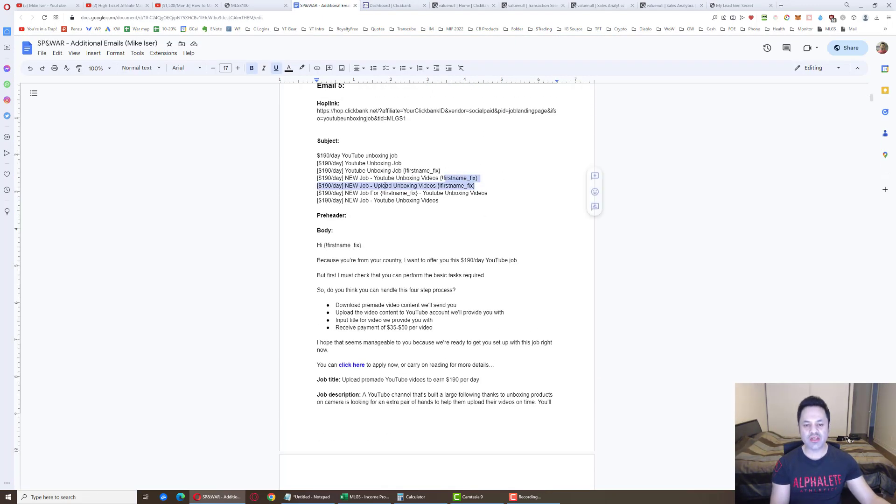
pyautogui.moveTo(476, 186); pyautogui.dragTo(274, 191)
pyautogui.scroll(-3, 315, 137)
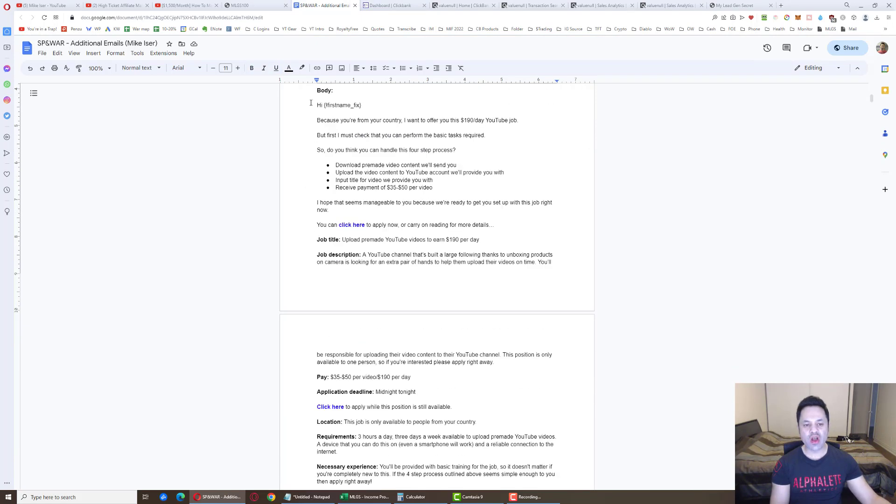
pyautogui.moveTo(313, 110); pyautogui.dragTo(363, 370)
pyautogui.scroll(-3, 379, 350)
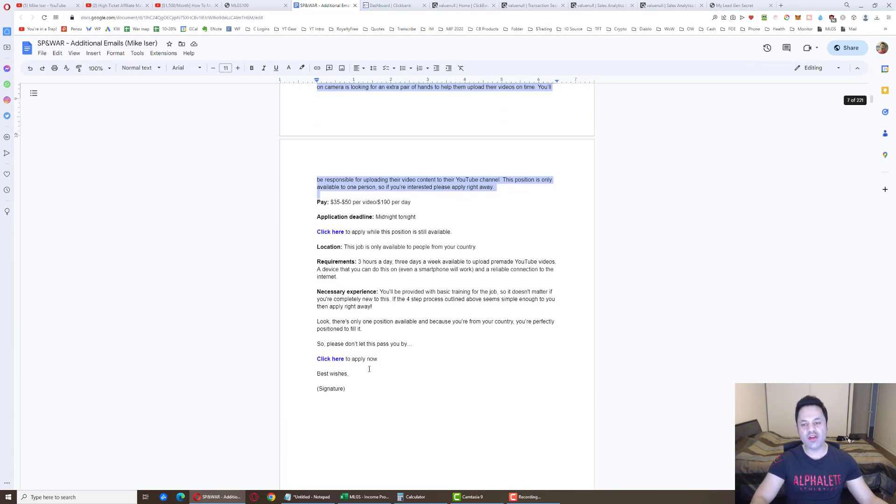
pyautogui.click(737, 6)
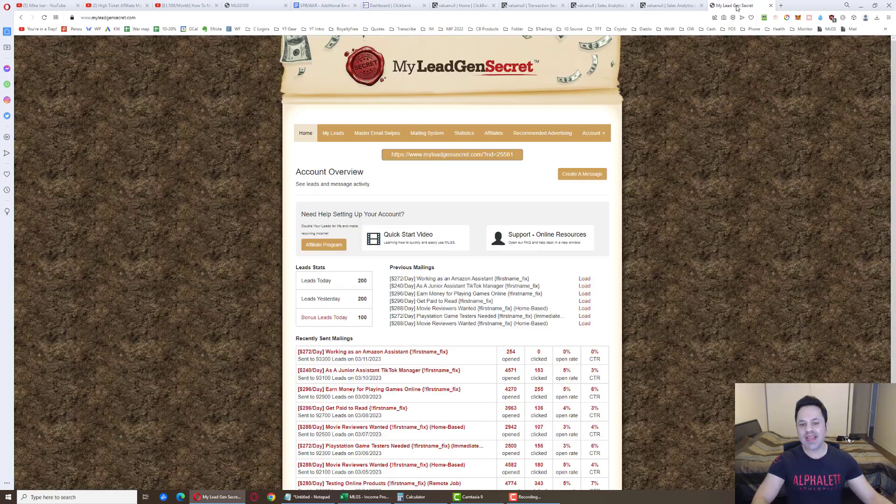
# In Mailing System, select all lead dates and use the $900/week Game Job subject
pyautogui.click(426, 134)
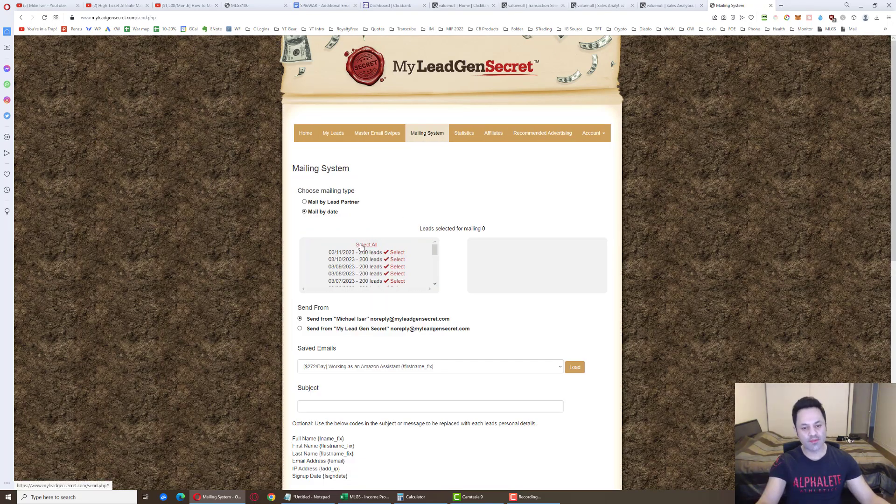
pyautogui.click(362, 247)
pyautogui.scroll(-3, 364, 225)
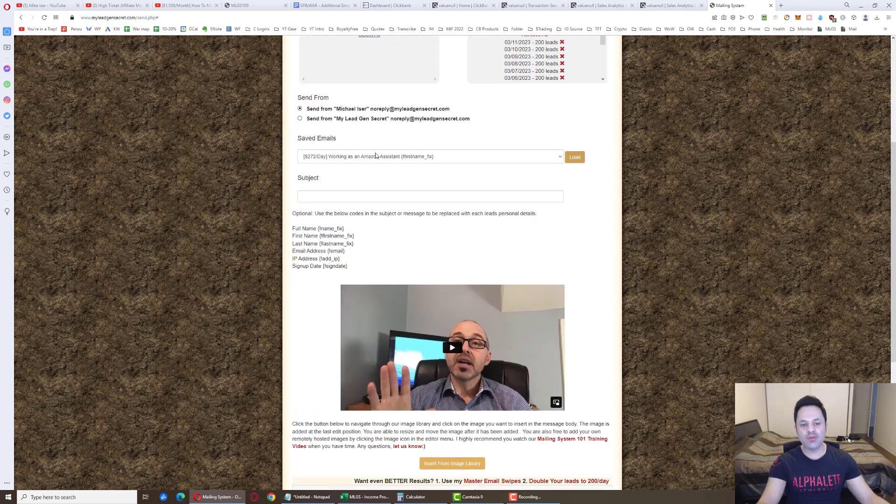
pyautogui.click(357, 200)
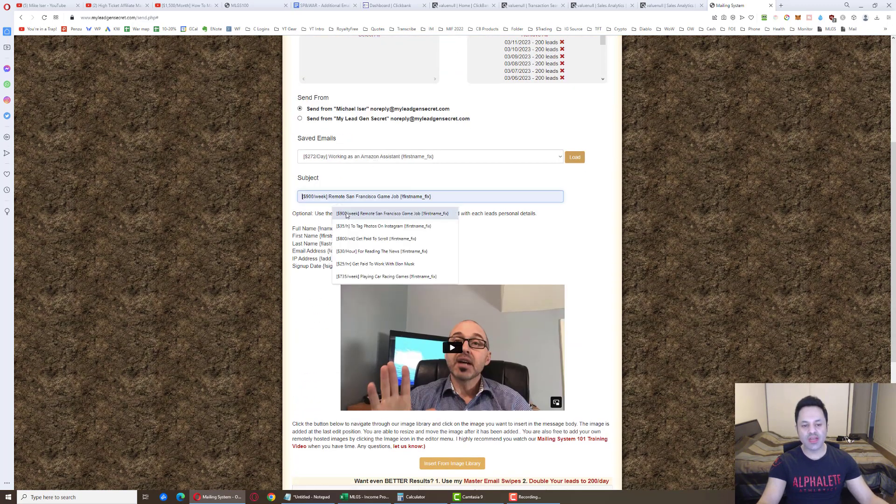
pyautogui.click(352, 219)
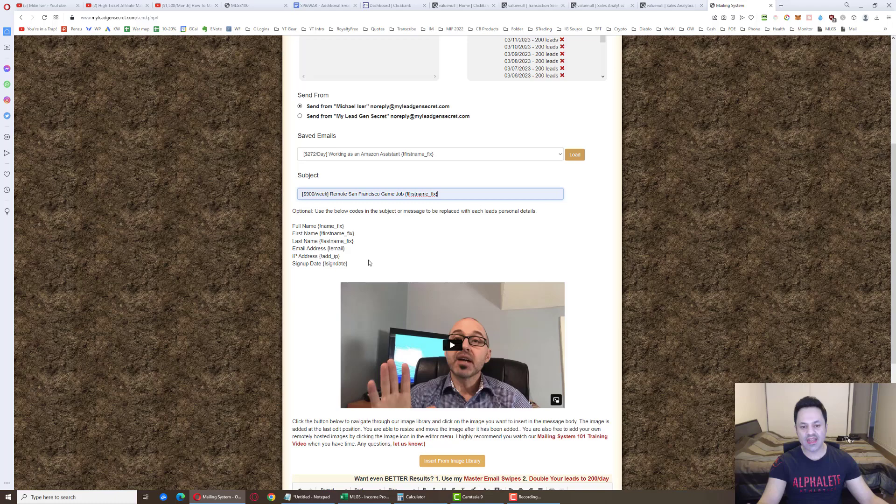
pyautogui.scroll(-3, 367, 261)
# Clear the message body and load the saved Amazon Assistant email into it
pyautogui.click(301, 313)
pyautogui.hotkey('ctrl', 'a')
pyautogui.press('Delete')
pyautogui.scroll(3, 259, 330)
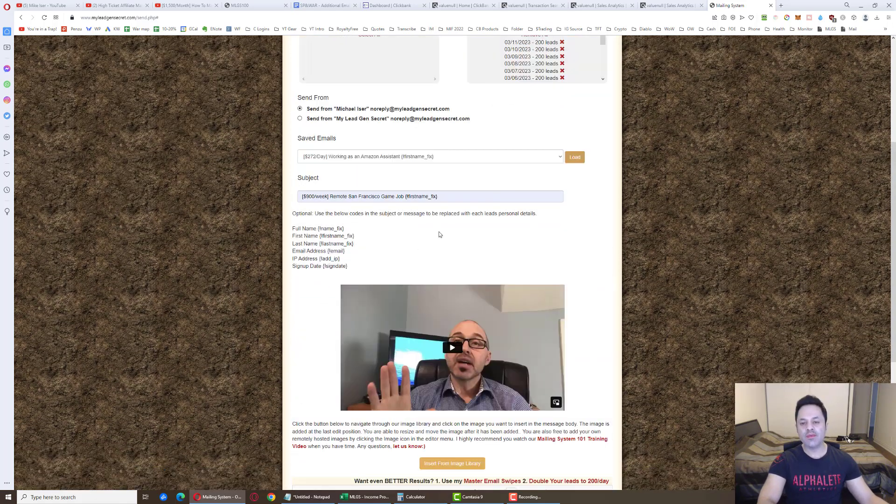
pyautogui.click(430, 156)
pyautogui.click(263, 224)
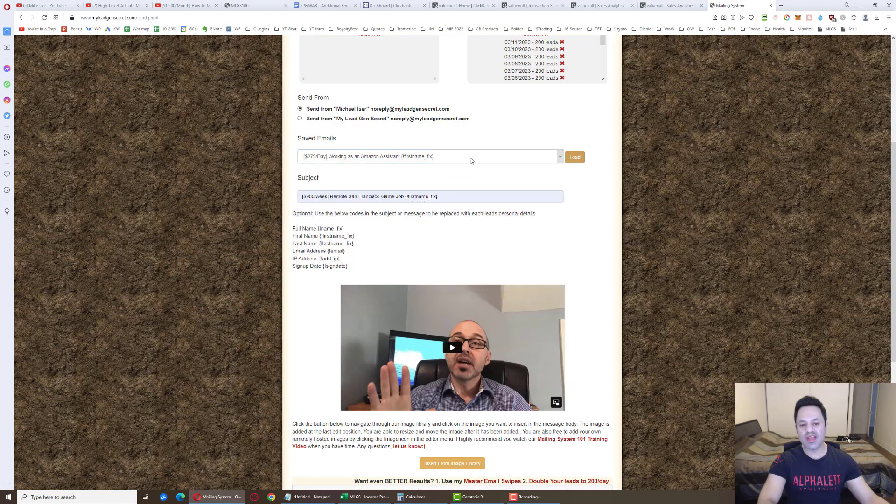
pyautogui.click(575, 157)
pyautogui.scroll(-4, 289, 311)
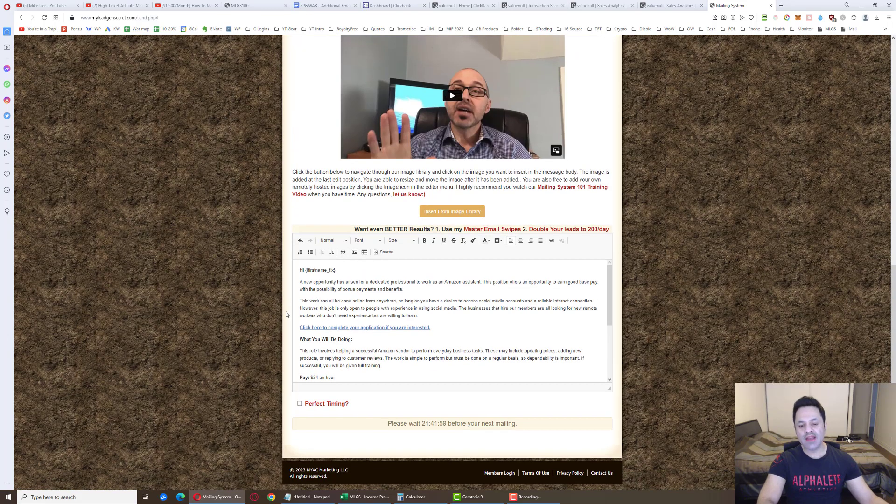
pyautogui.scroll(-3, 333, 299)
pyautogui.scroll(3, 353, 332)
pyautogui.moveTo(447, 324); pyautogui.dragTo(269, 328)
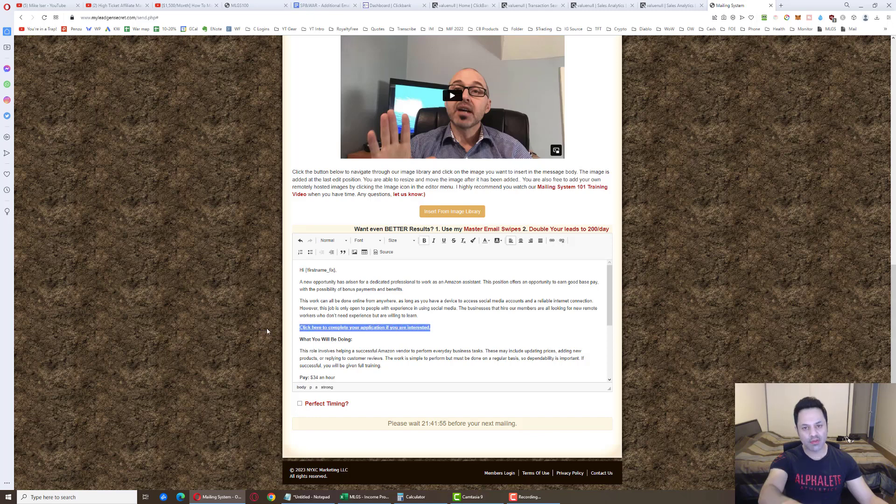
pyautogui.click(341, 354)
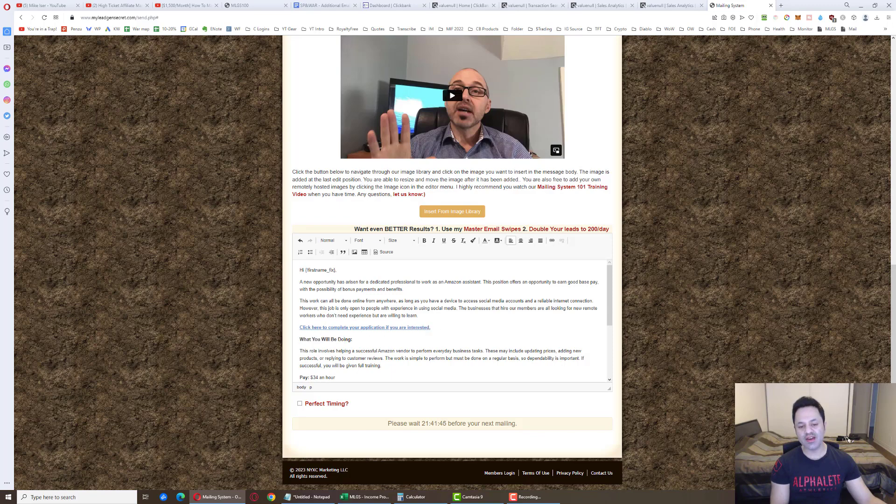
pyautogui.moveTo(439, 327); pyautogui.dragTo(300, 328)
pyautogui.scroll(2, 302, 349)
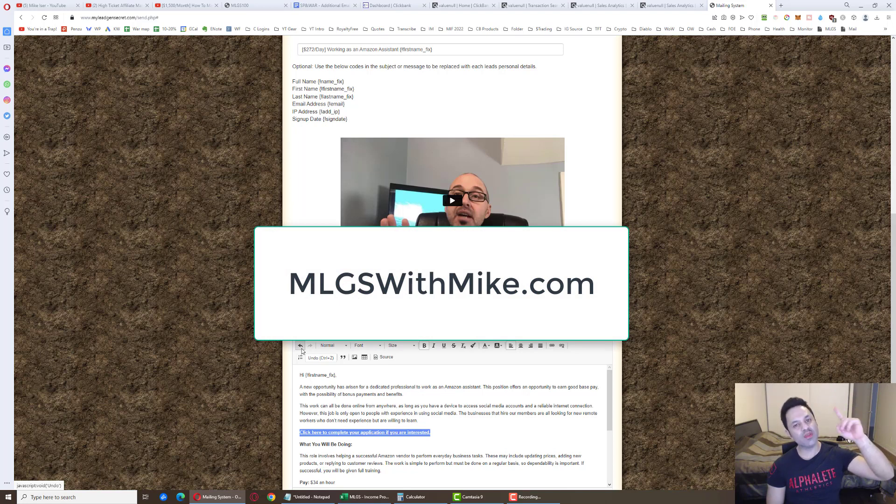
# Highlight the mlgswithmike.com link in the Day 466 description, then view the channel's Videos page
pyautogui.click(189, 6)
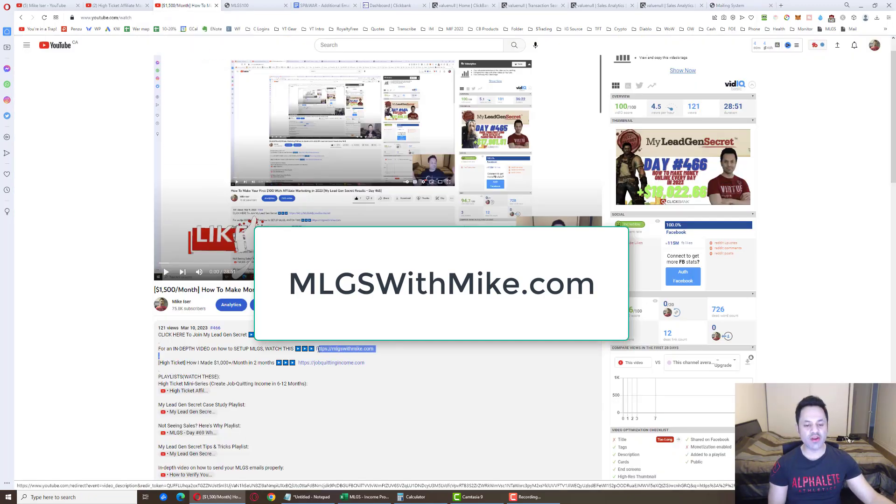
pyautogui.moveTo(375, 356); pyautogui.dragTo(316, 349)
pyautogui.click(47, 6)
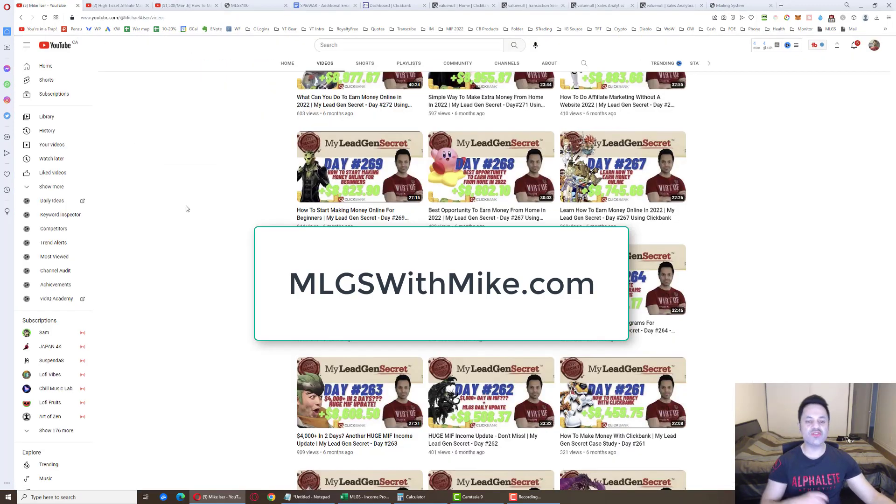
pyautogui.scroll(-5, 196, 228)
pyautogui.scroll(-2, 196, 228)
pyautogui.scroll(-1, 198, 272)
pyautogui.scroll(-4, 197, 272)
pyautogui.scroll(-2, 198, 271)
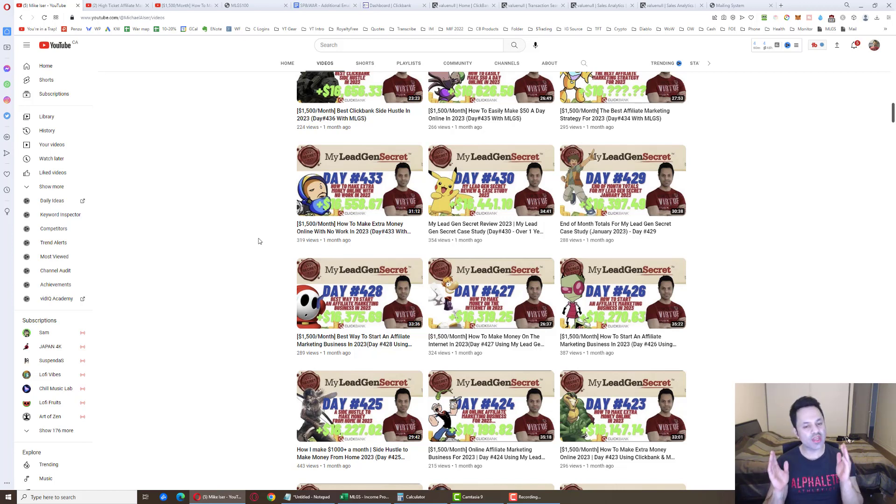
pyautogui.click(185, 5)
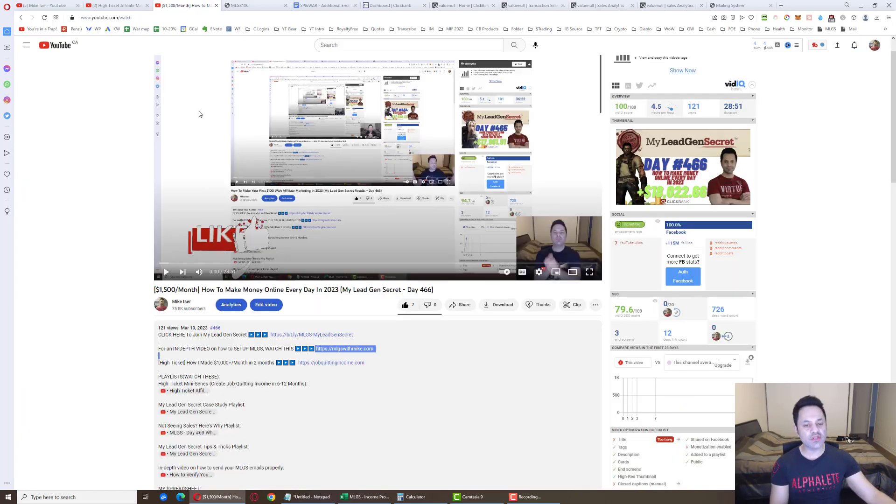
pyautogui.moveTo(270, 335); pyautogui.dragTo(352, 336)
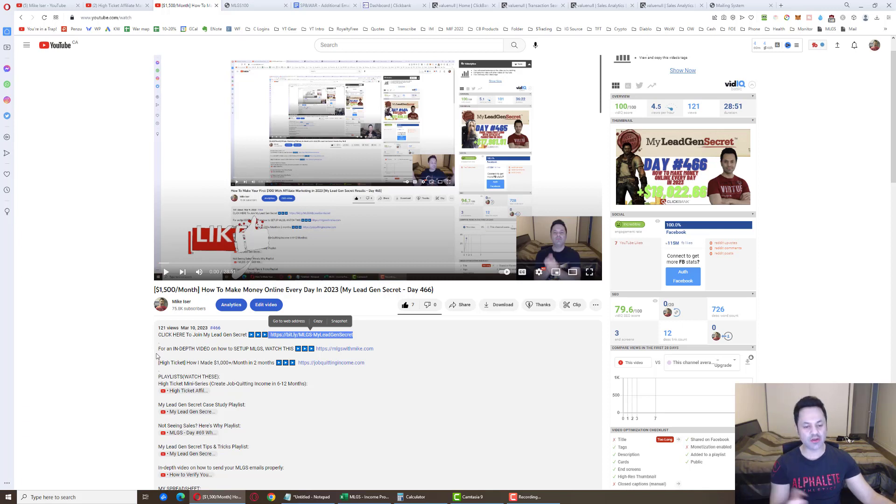
pyautogui.moveTo(364, 363); pyautogui.dragTo(298, 363)
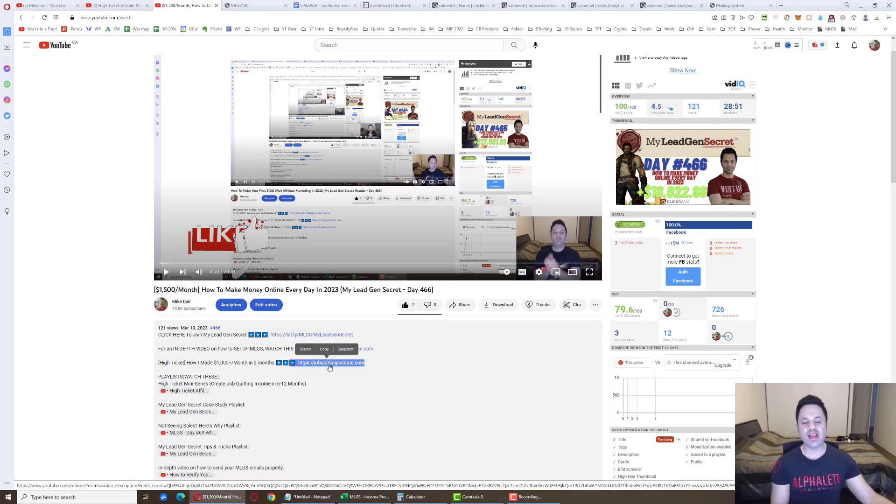
pyautogui.click(236, 364)
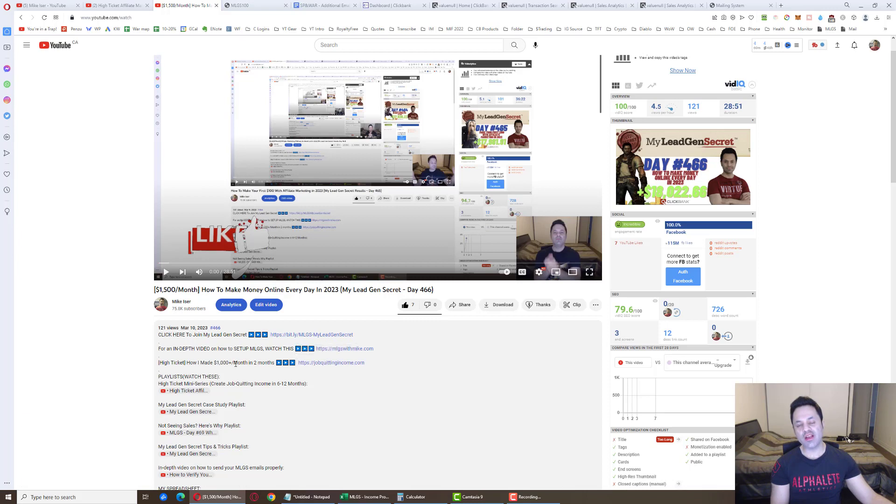